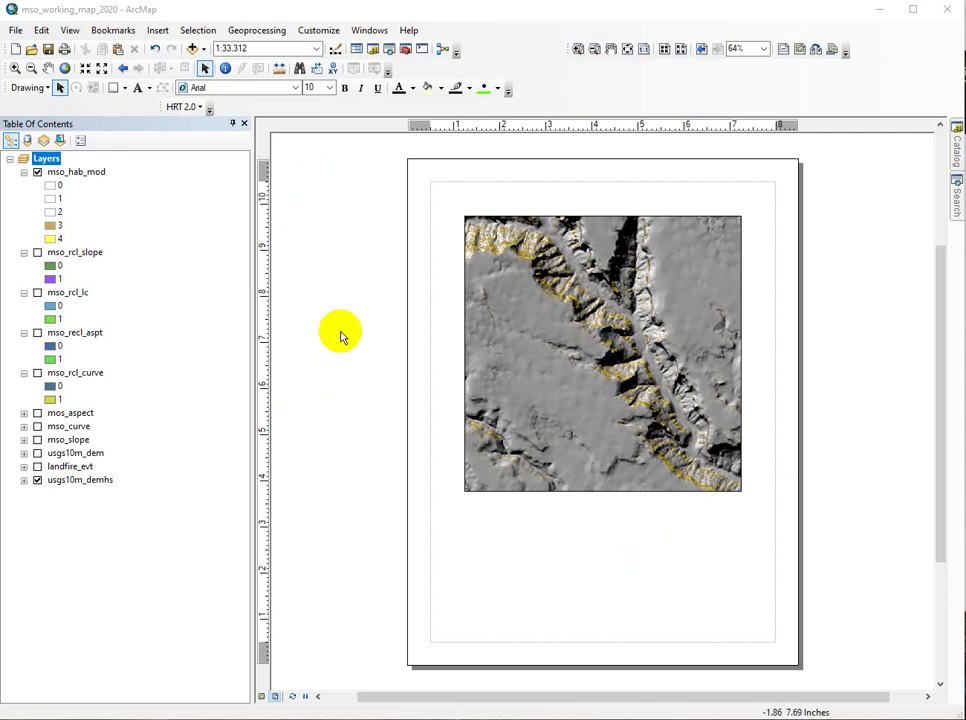
Step: Insert a blank Microsoft Excel 97-2003 Worksheet object into the map layout via Insert > Object
left_click(157, 31)
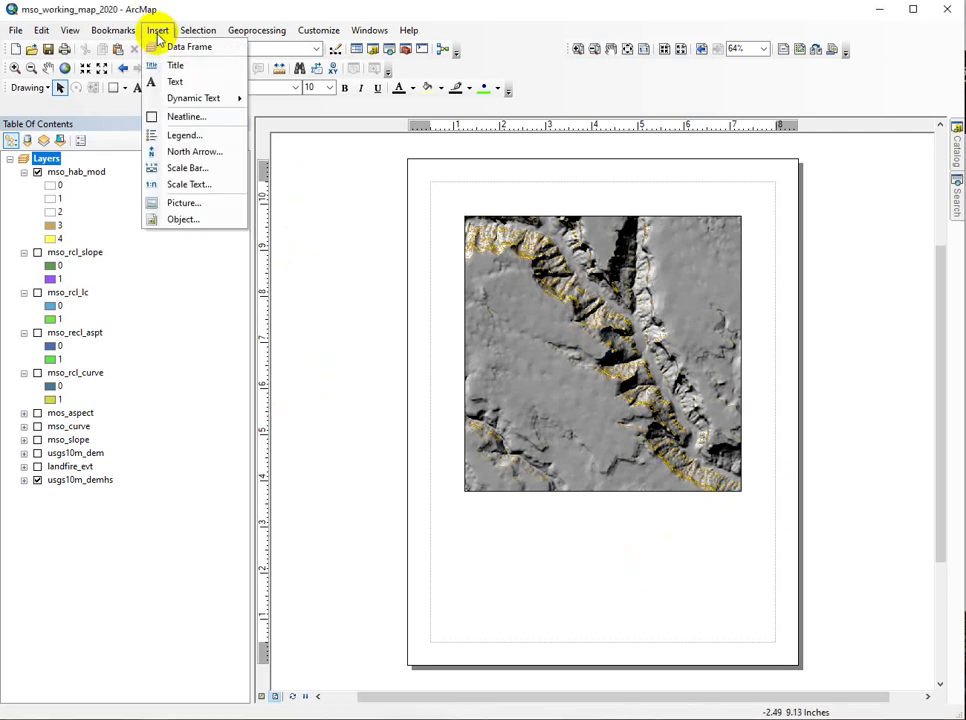
left_click(182, 219)
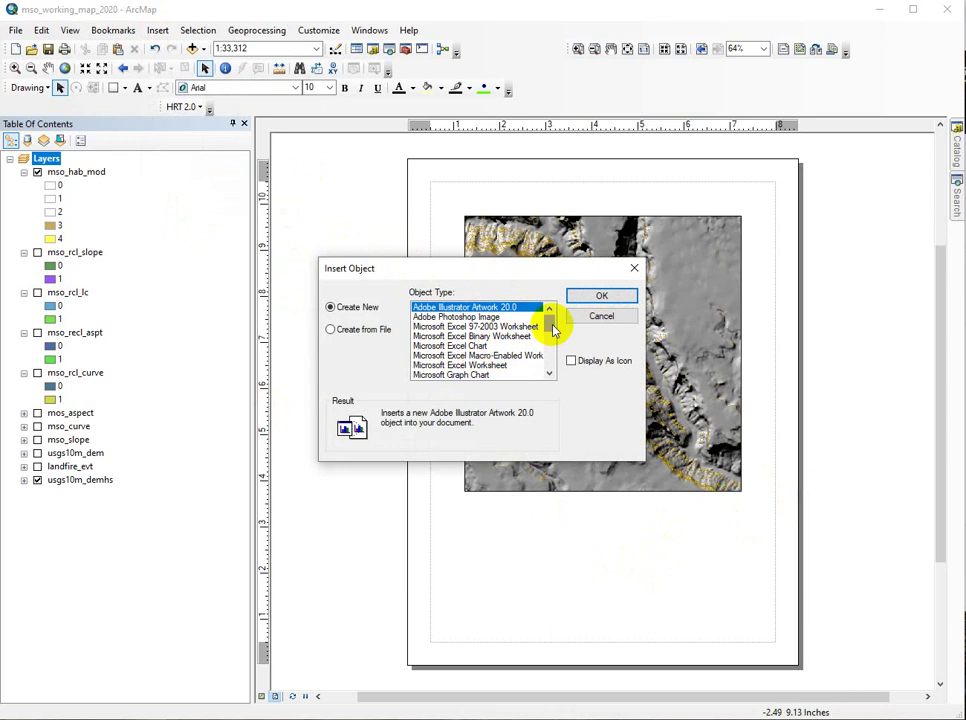
left_click(480, 327)
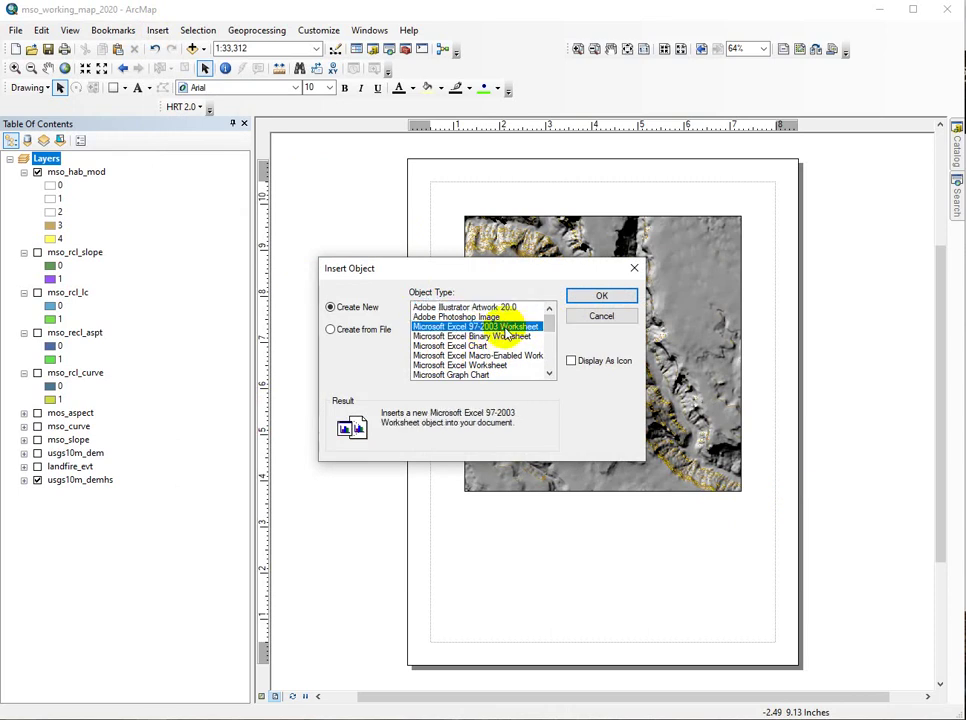
left_click(602, 298)
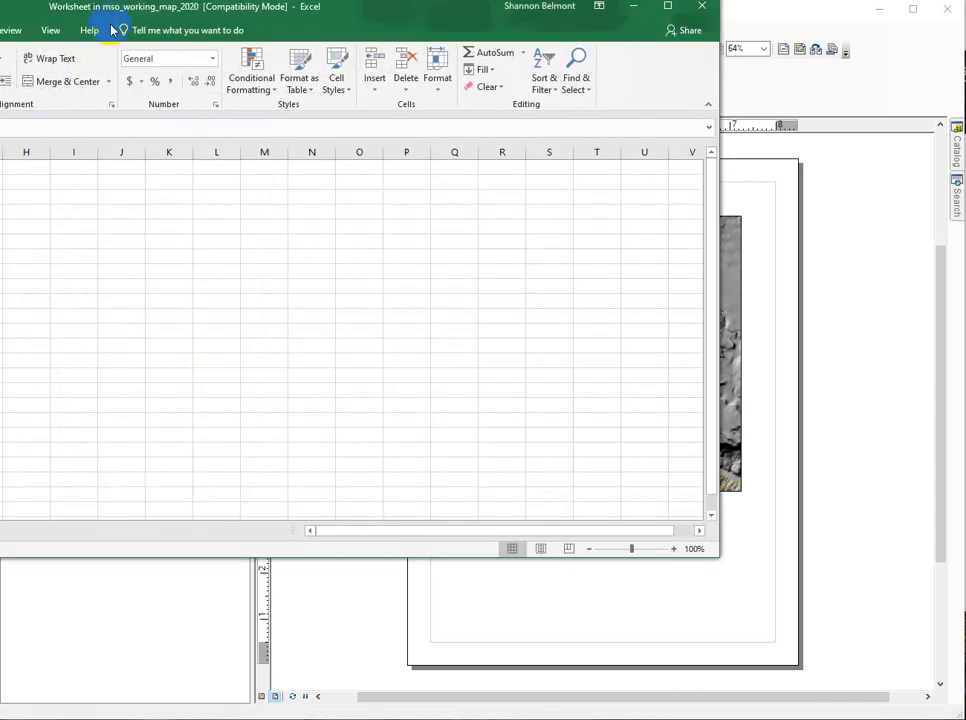
Step: Move the Excel worksheet window into view and narrow it over the ArcMap layout
left_click_drag(345, 8, 584, 84)
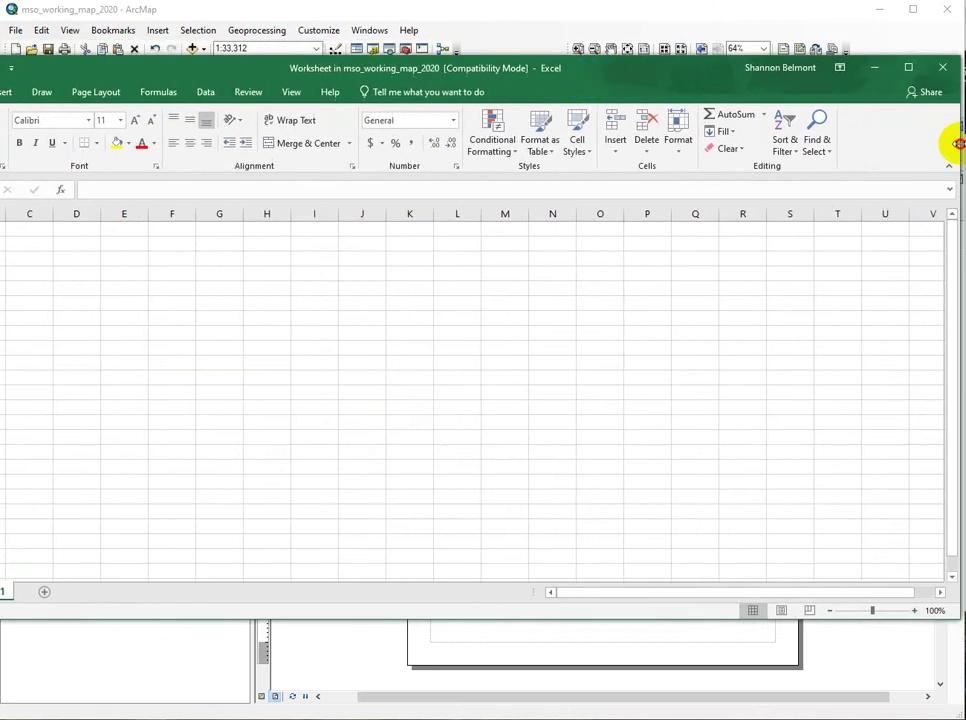
left_click_drag(958, 145, 677, 175)
left_click_drag(438, 78, 664, 62)
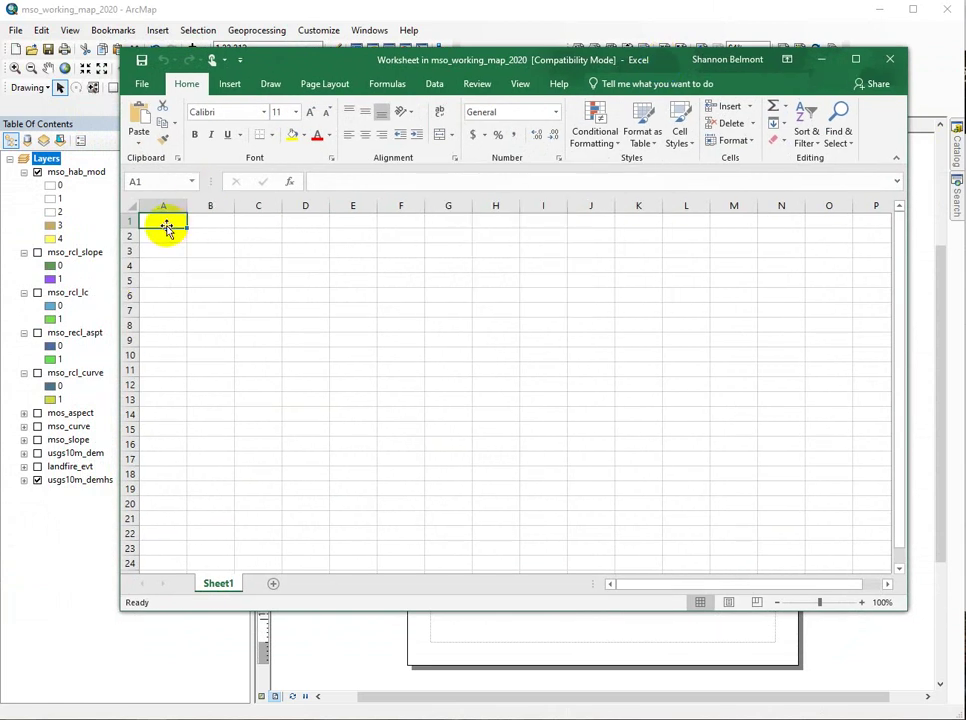
Step: Enter headers ID and Area (ha) in A1:B1 and IDs 1, 2, 3 down column A
type("ID")
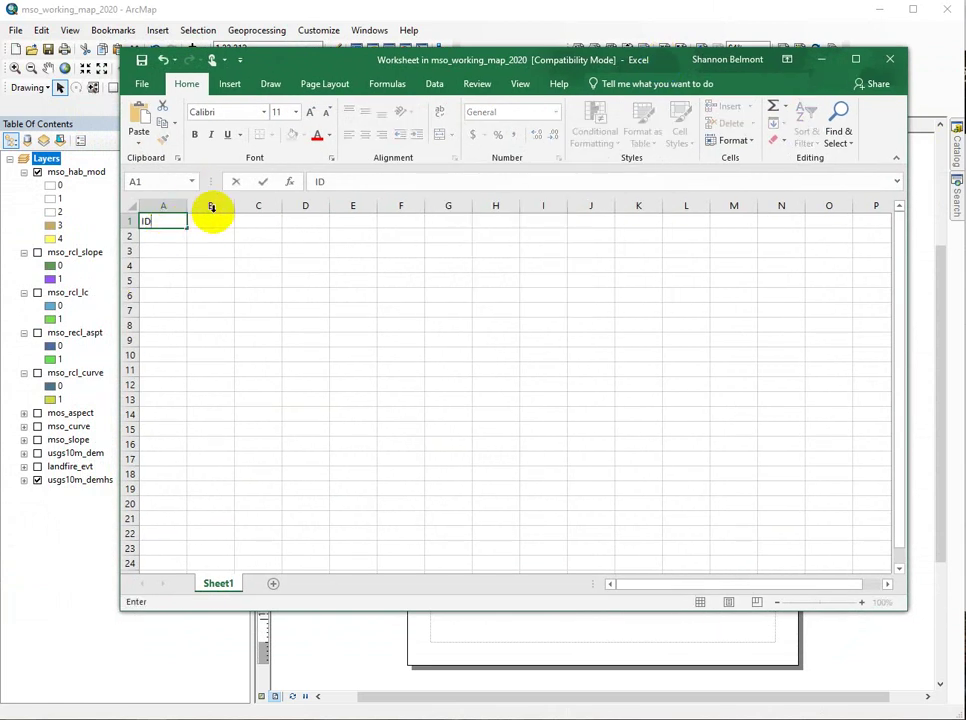
left_click(209, 224)
type("area")
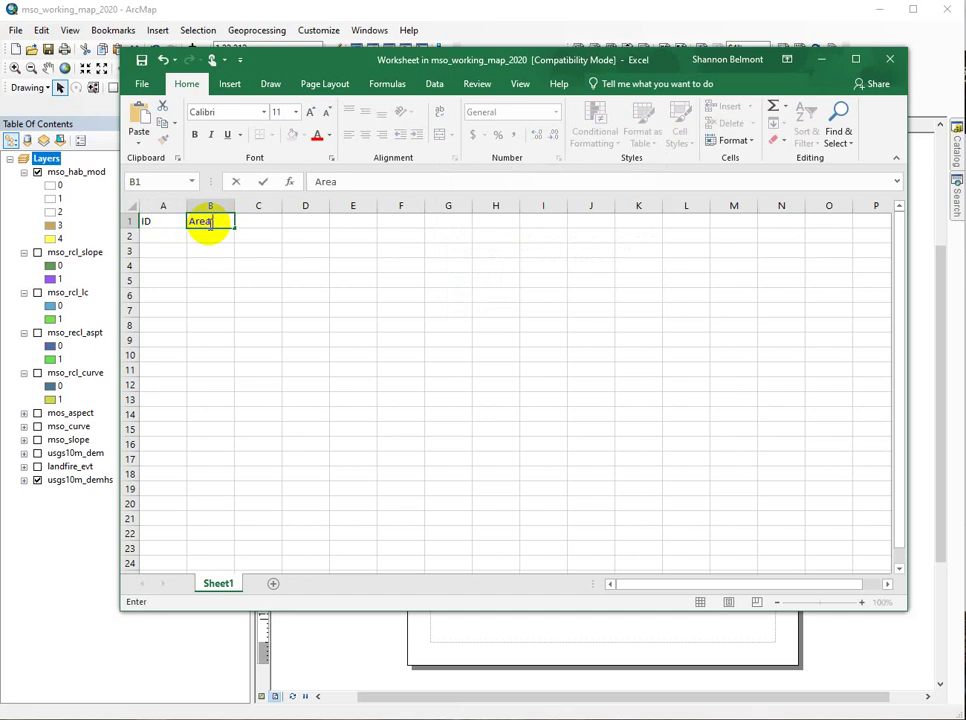
key("Left")
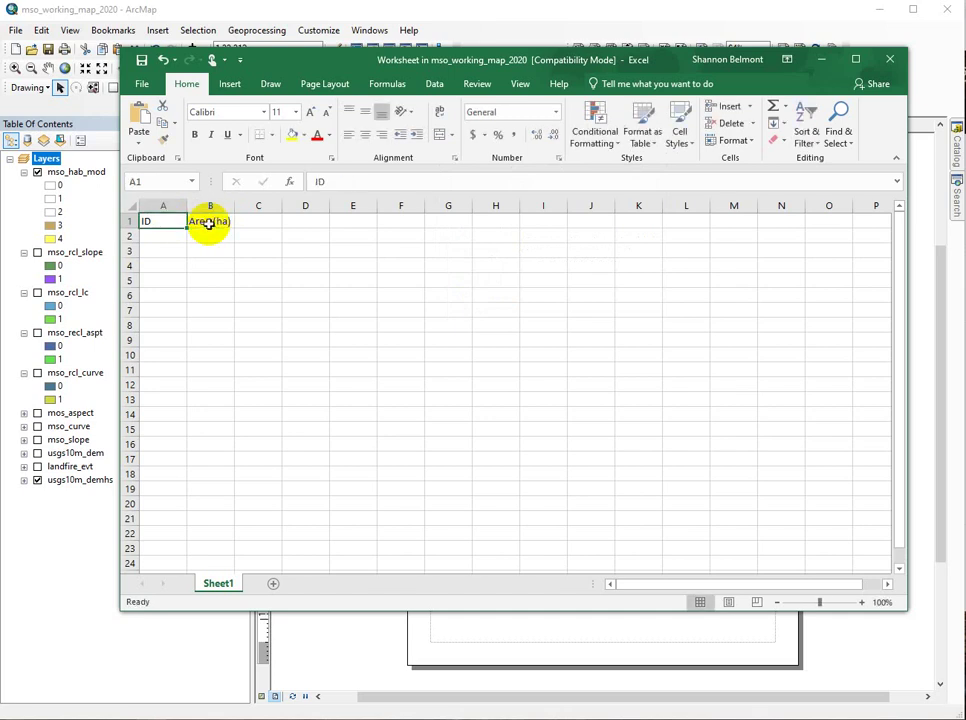
type("1")
key("Return")
type("2")
key("Return")
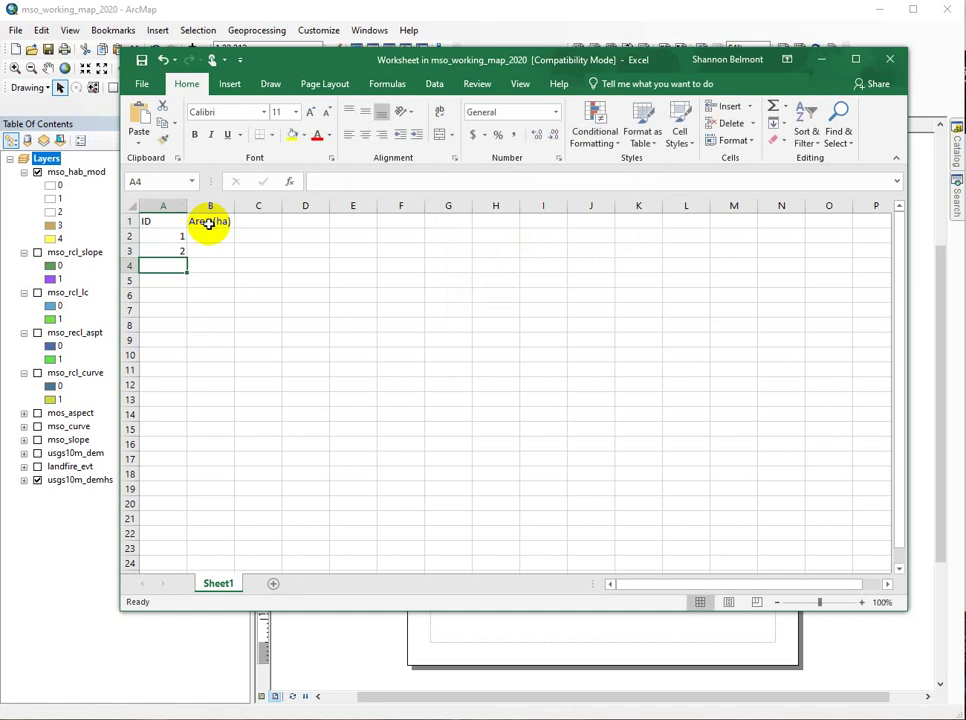
type("3")
key("Tab")
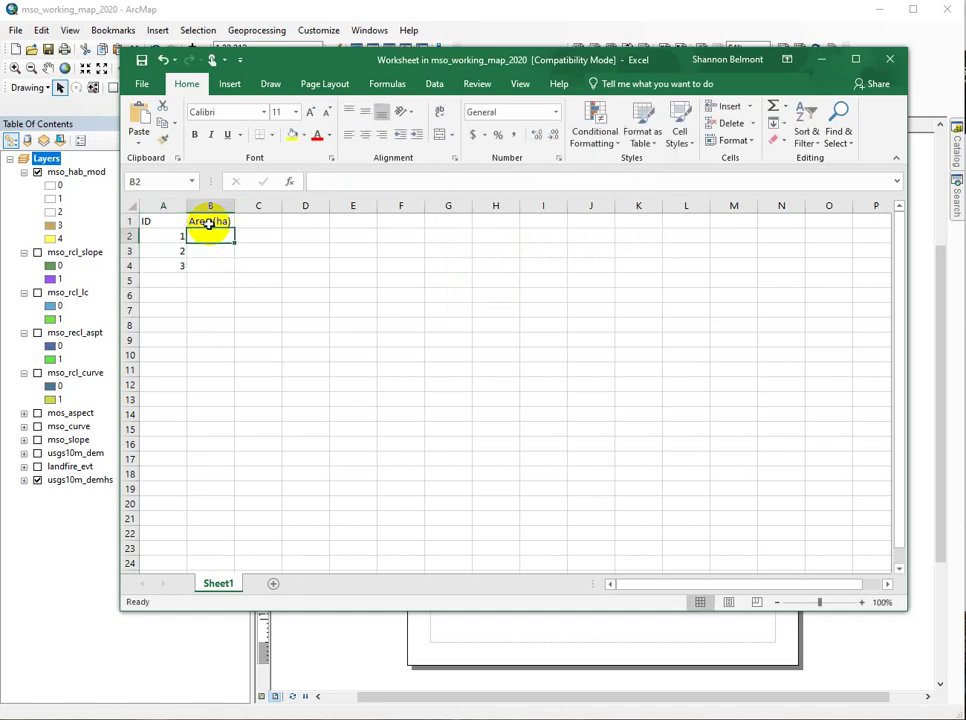
Step: Enter Area values 234, 456 and 678 in B2:B4, then select the ID cells
type("234")
key("Return")
type("456")
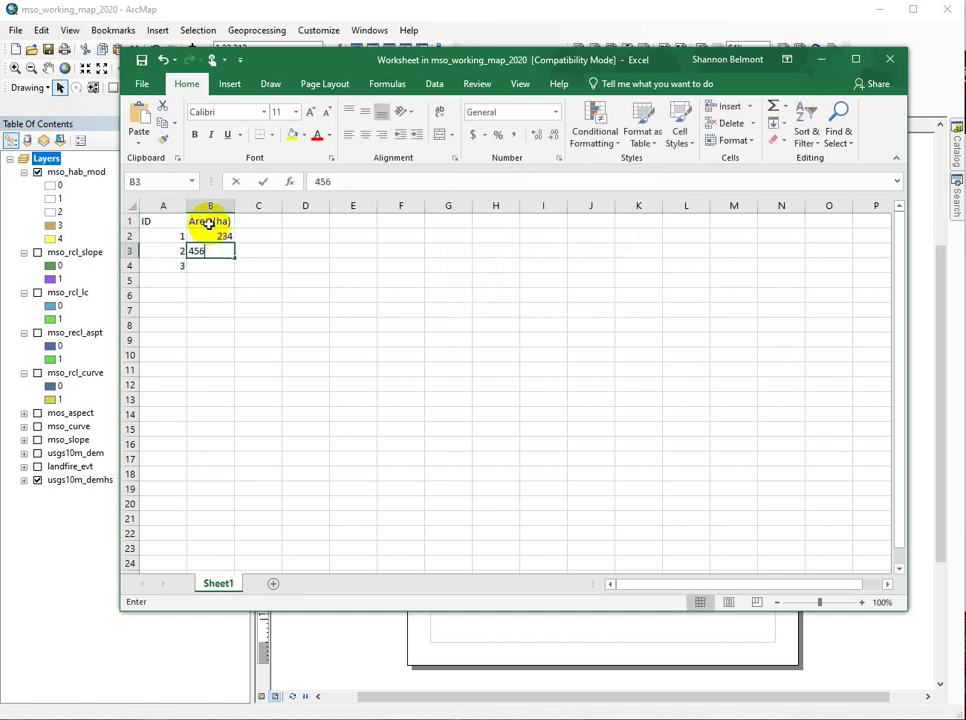
key("Return")
type("678")
key("Return")
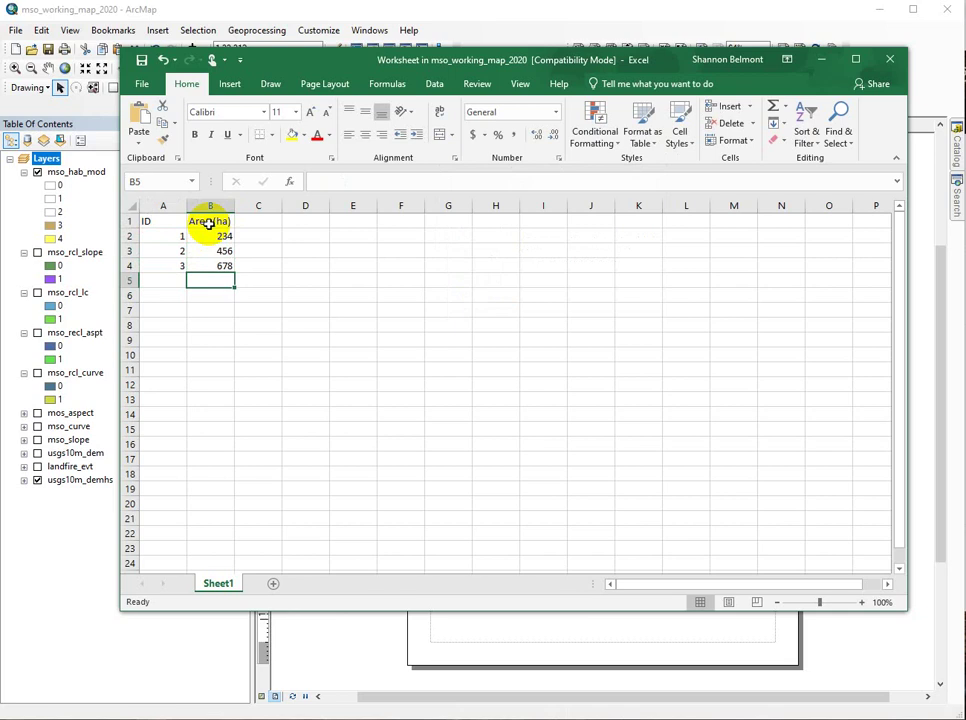
left_click_drag(163, 221, 162, 253)
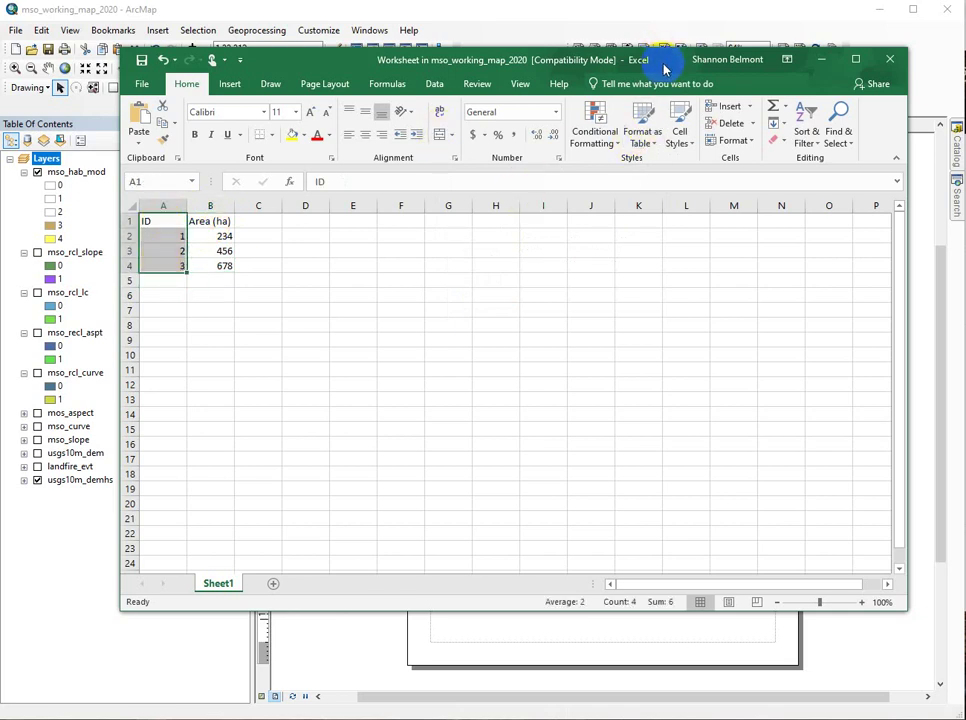
Step: Move the embedded ID/Area table below the hillshade map and bring the Excel window back into view
left_click_drag(664, 69, 162, 194)
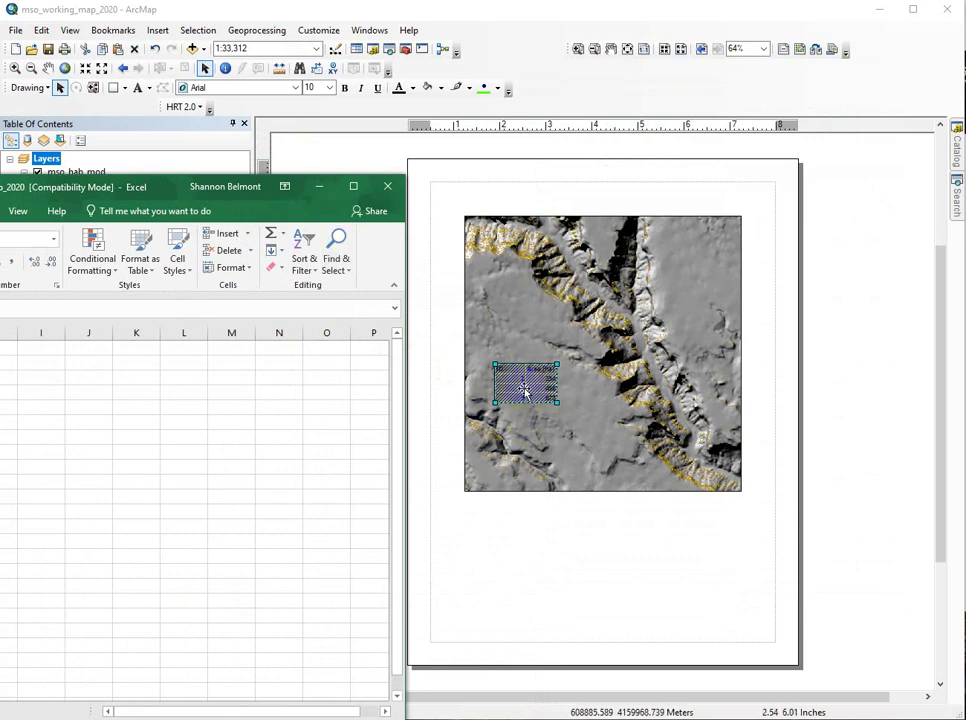
mouse_move(524, 390)
left_mouse_down()
mouse_move(535, 543)
mouse_move(512, 526)
mouse_move(604, 577)
left_mouse_up()
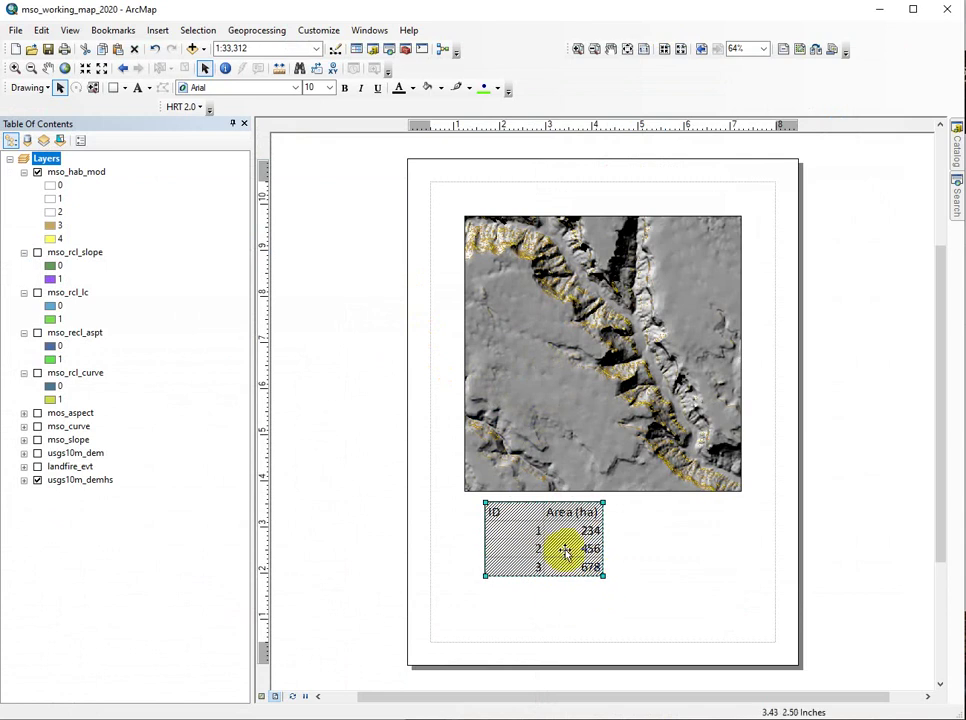
left_click_drag(0, 185, 415, 65)
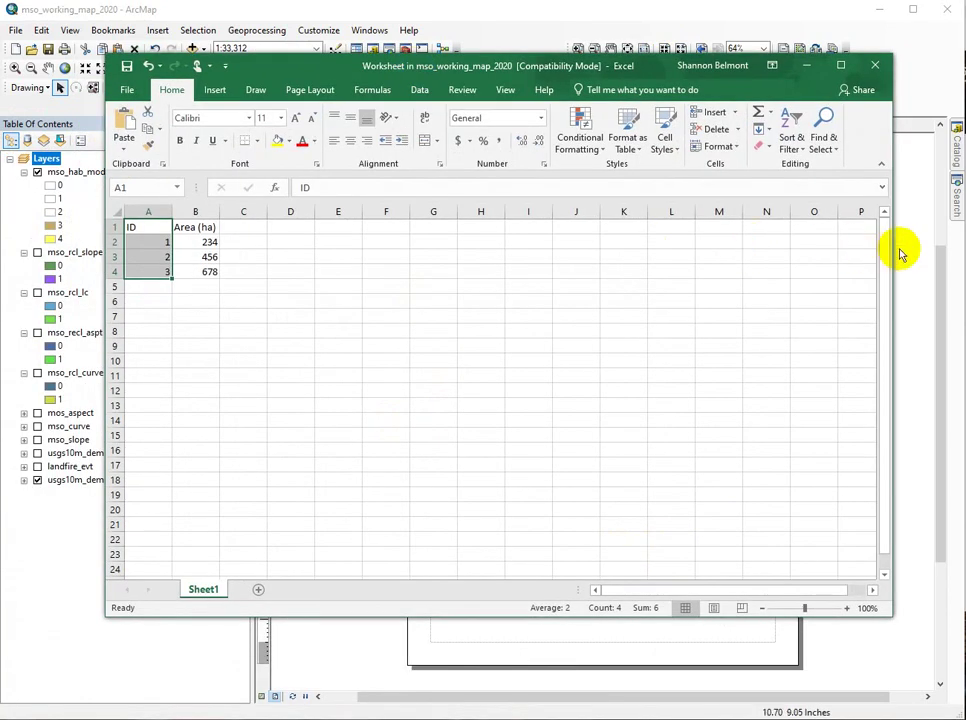
Step: Narrow the Excel window, select cells A1:B4, then check the layout and return to the worksheet
left_click_drag(893, 248, 338, 317)
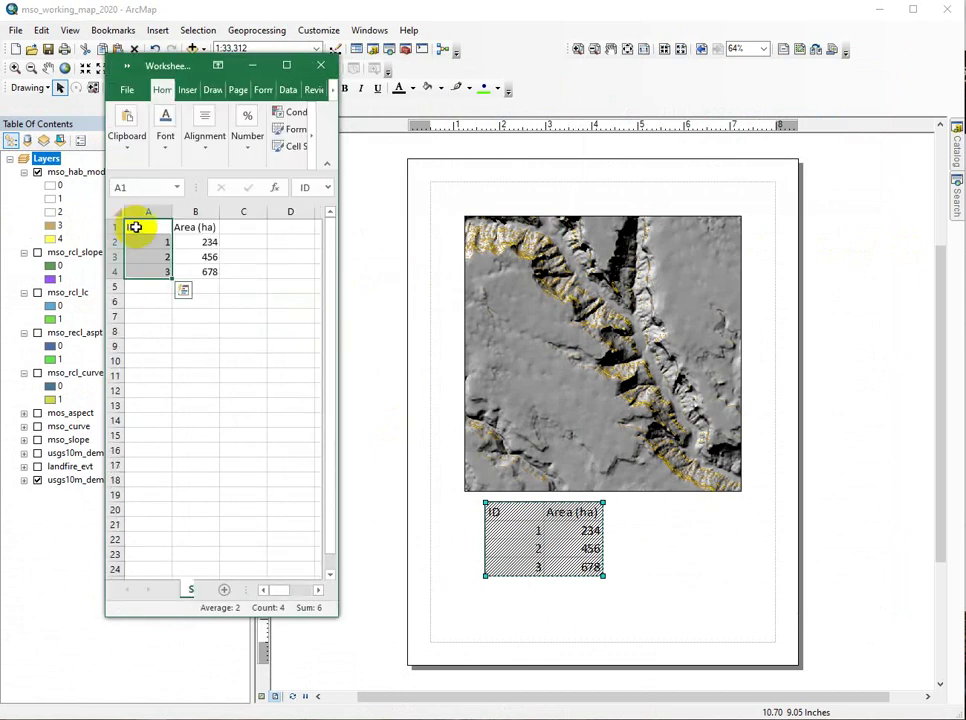
left_click_drag(136, 227, 194, 267)
right_click(196, 268)
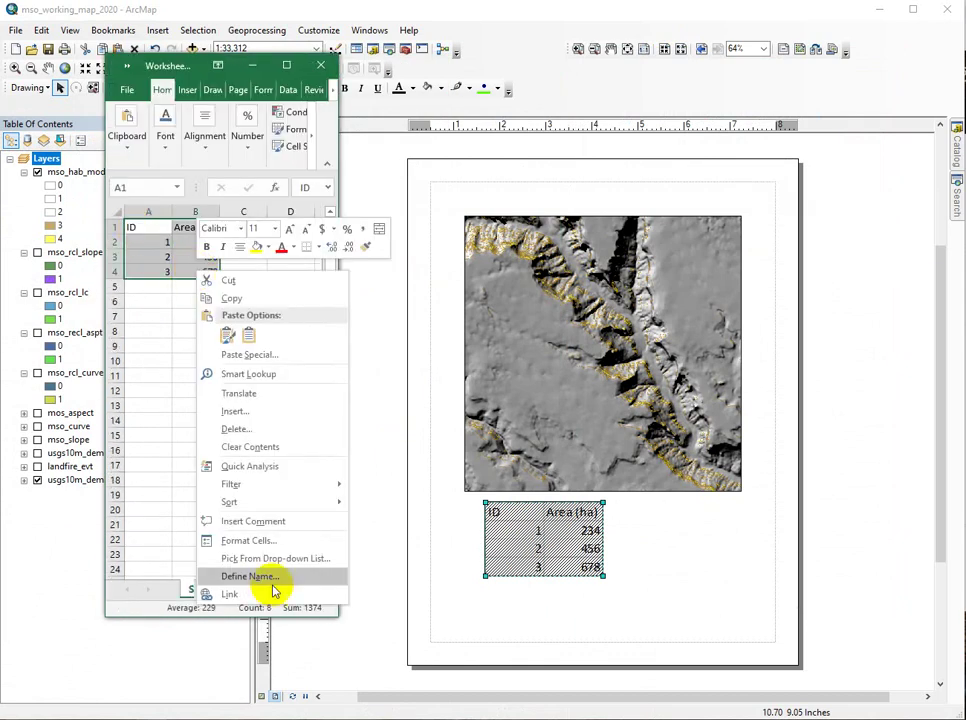
left_click(136, 232)
left_click(676, 586)
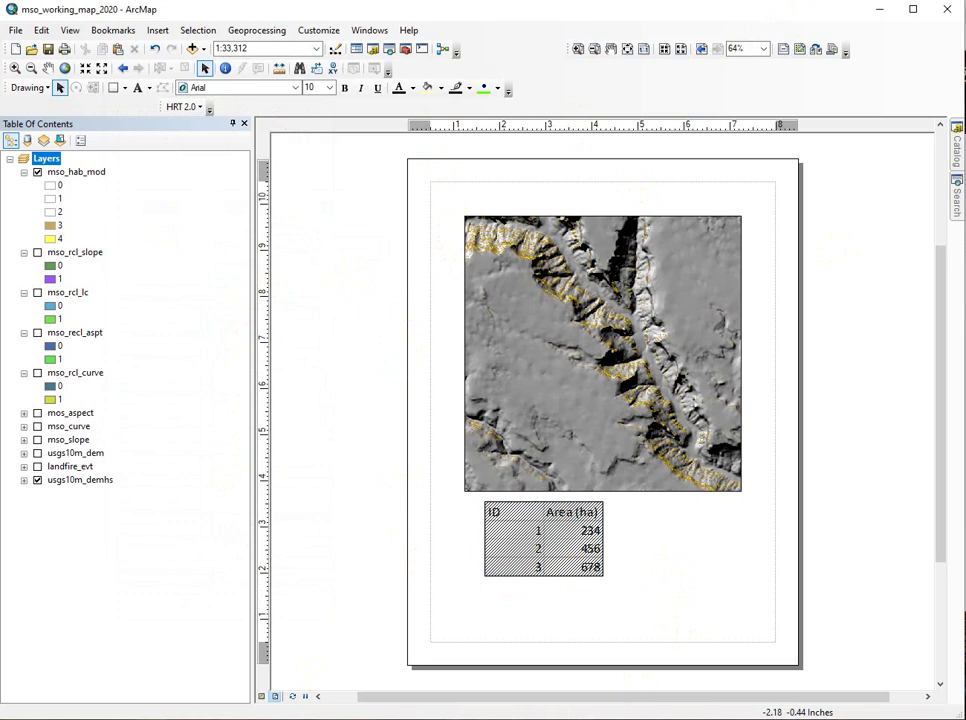
key("alt+Tab")
Step: Centre-align the ID column cells A1:A4 using the Home alignment options
left_click(140, 256)
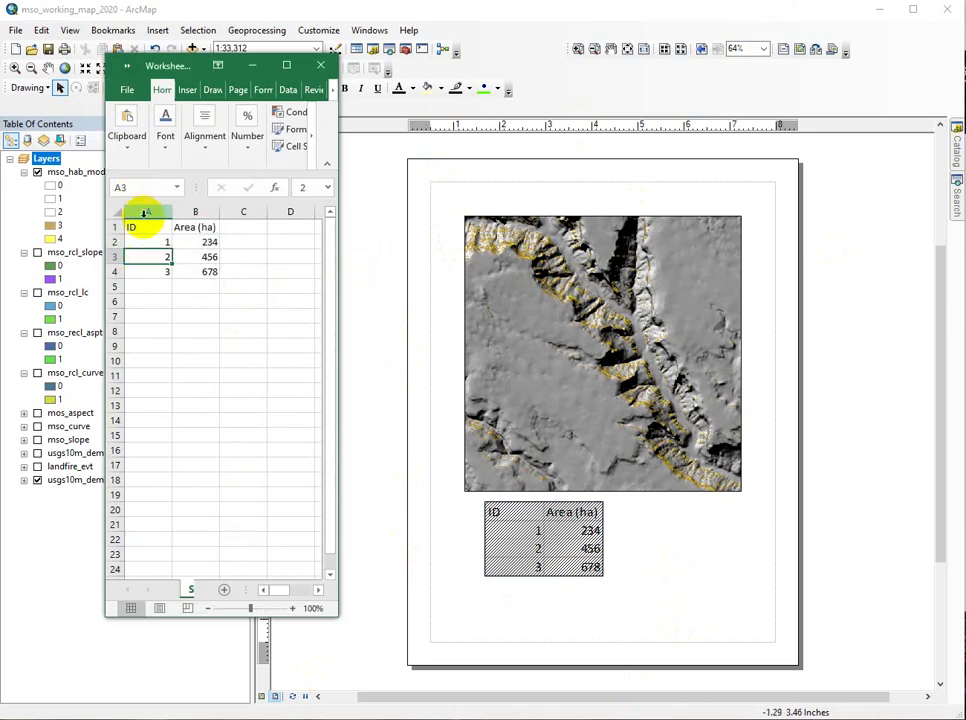
left_click(203, 145)
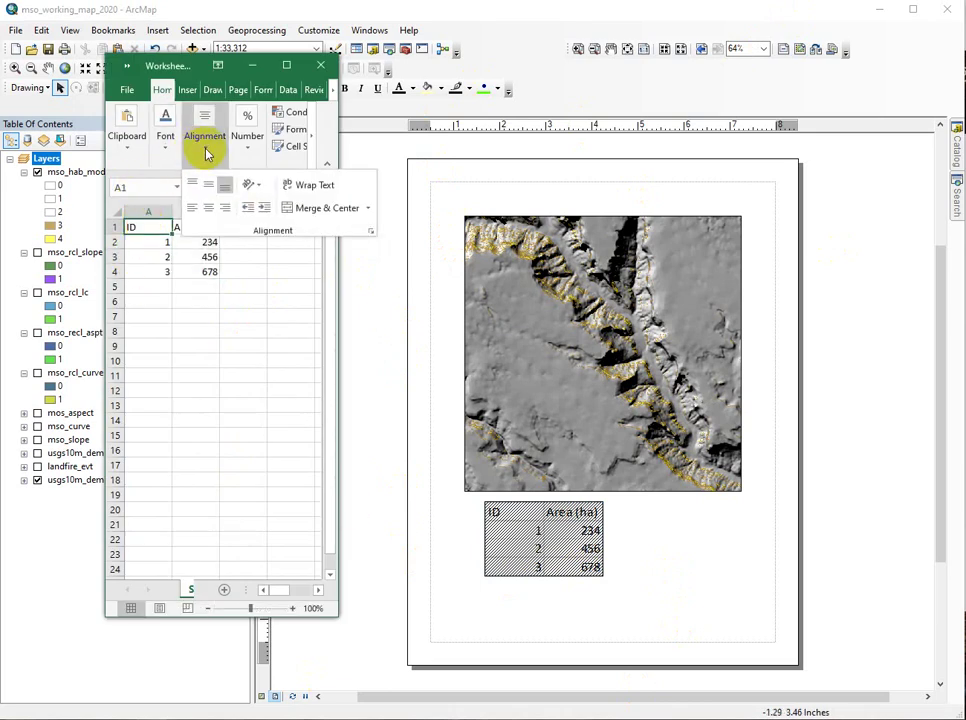
left_click(208, 207)
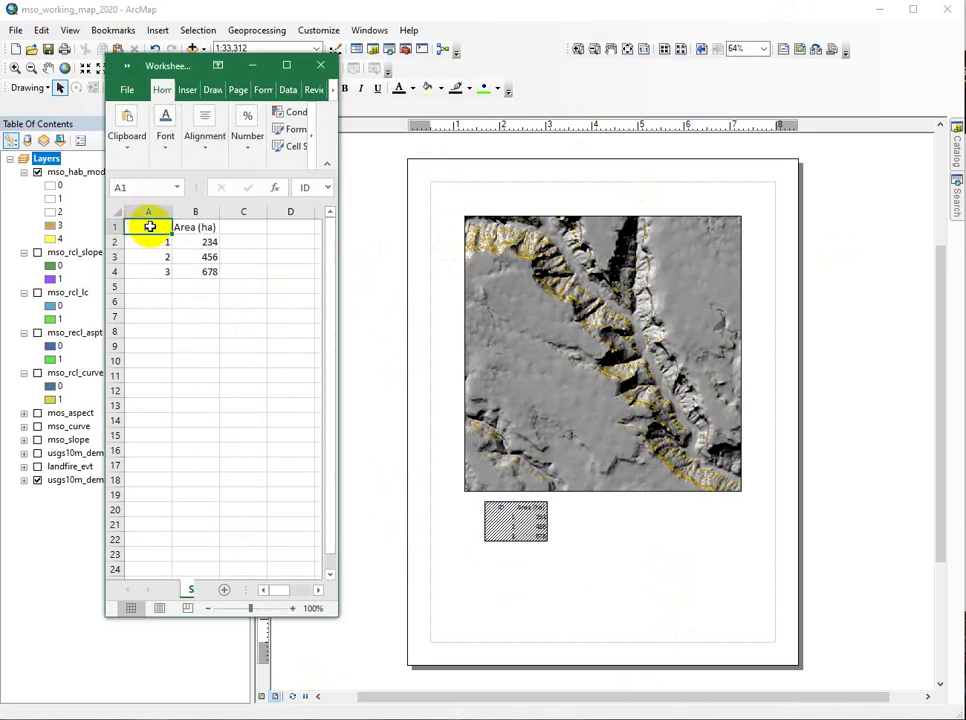
left_click_drag(147, 226, 148, 269)
left_click(205, 124)
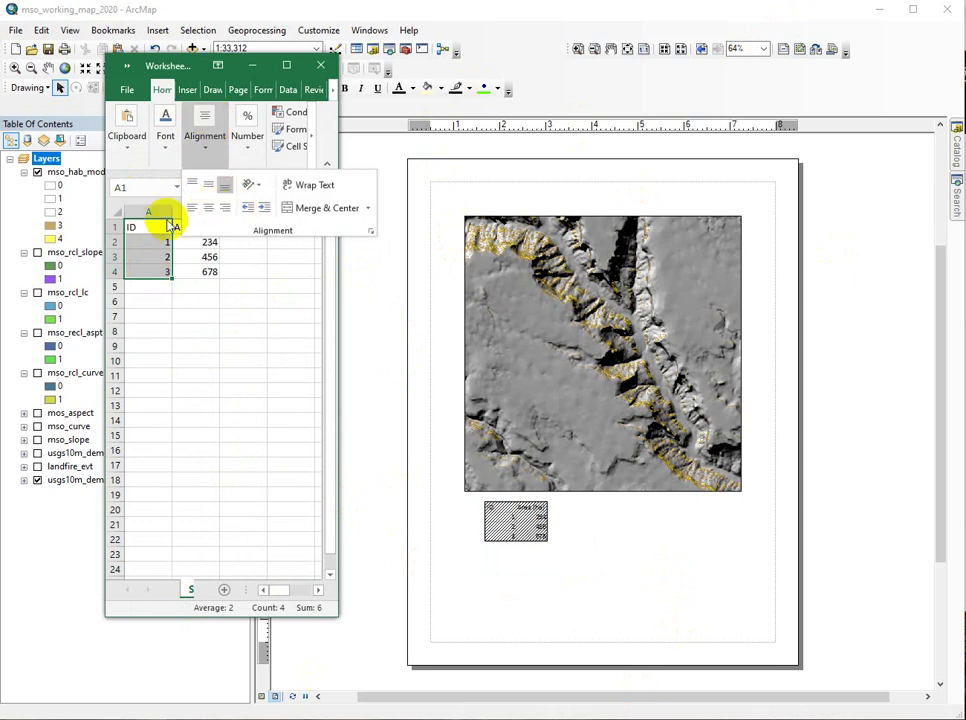
left_click(208, 208)
left_click(188, 367)
left_click(276, 332)
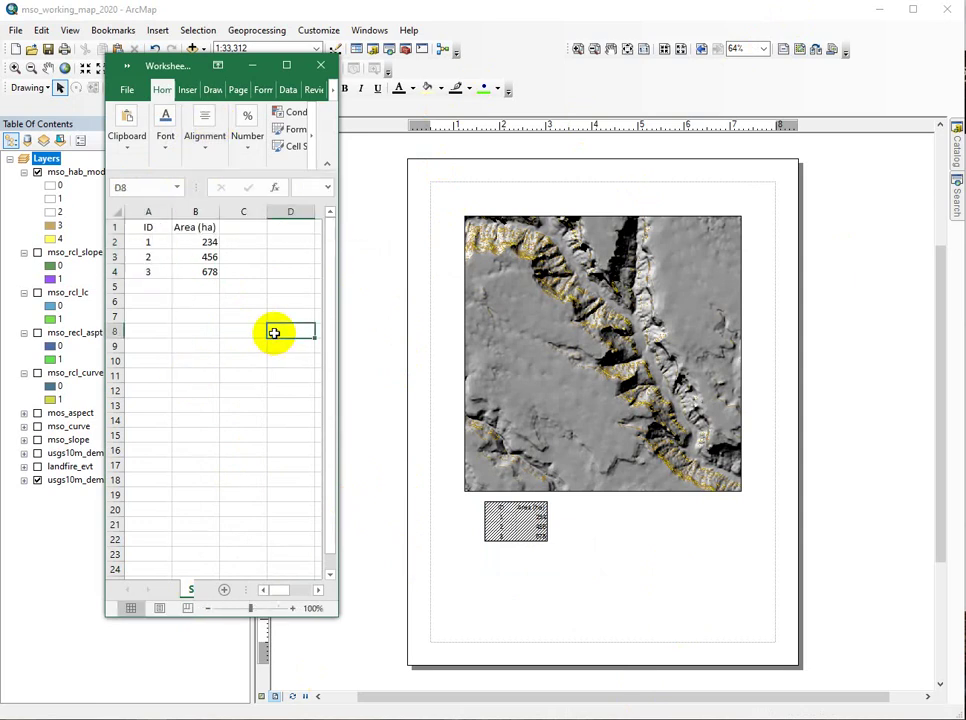
Step: Return to the layout and enlarge the ID/Area table below the hillshade map
left_click(527, 533)
left_click_drag(548, 542, 598, 572)
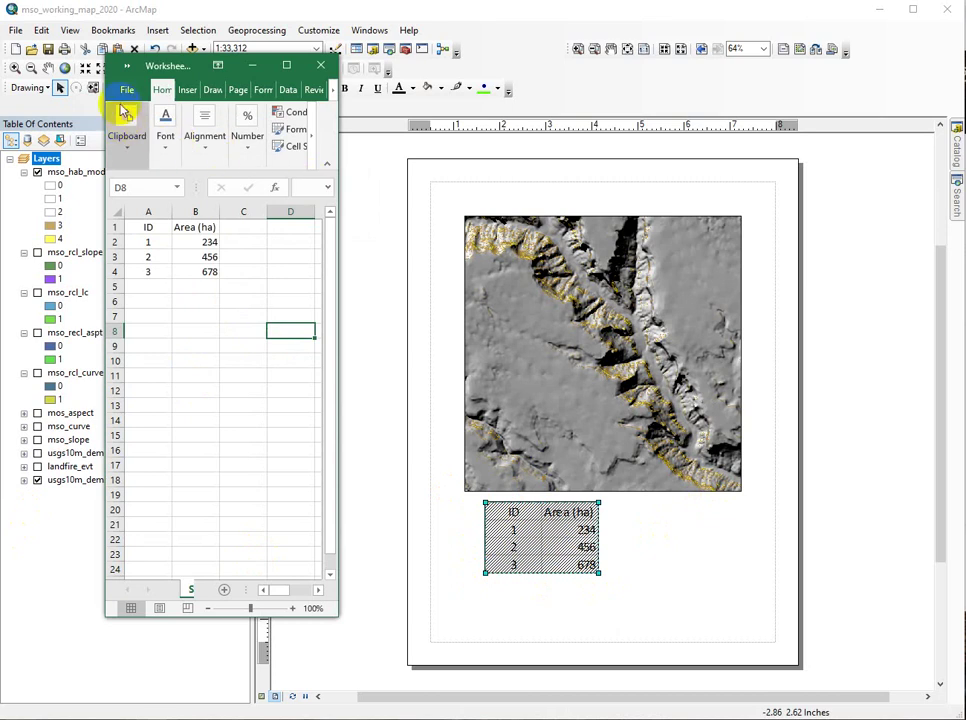
left_click(125, 92)
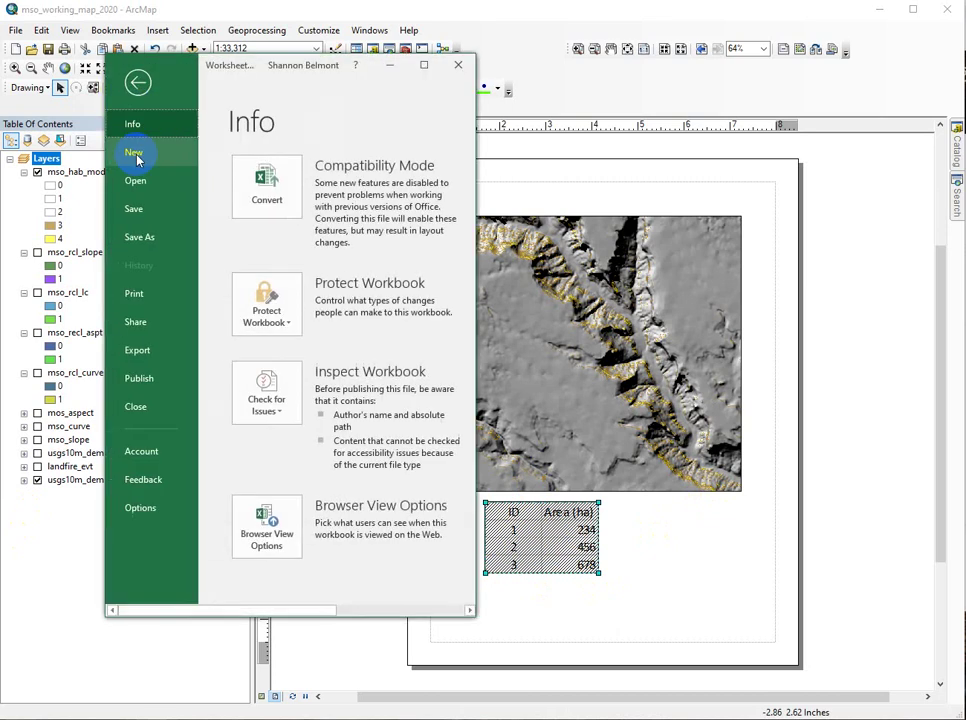
Step: Save the worksheet under its current name, close the Excel editor, and deselect the layout table
left_click(142, 238)
left_click(280, 392)
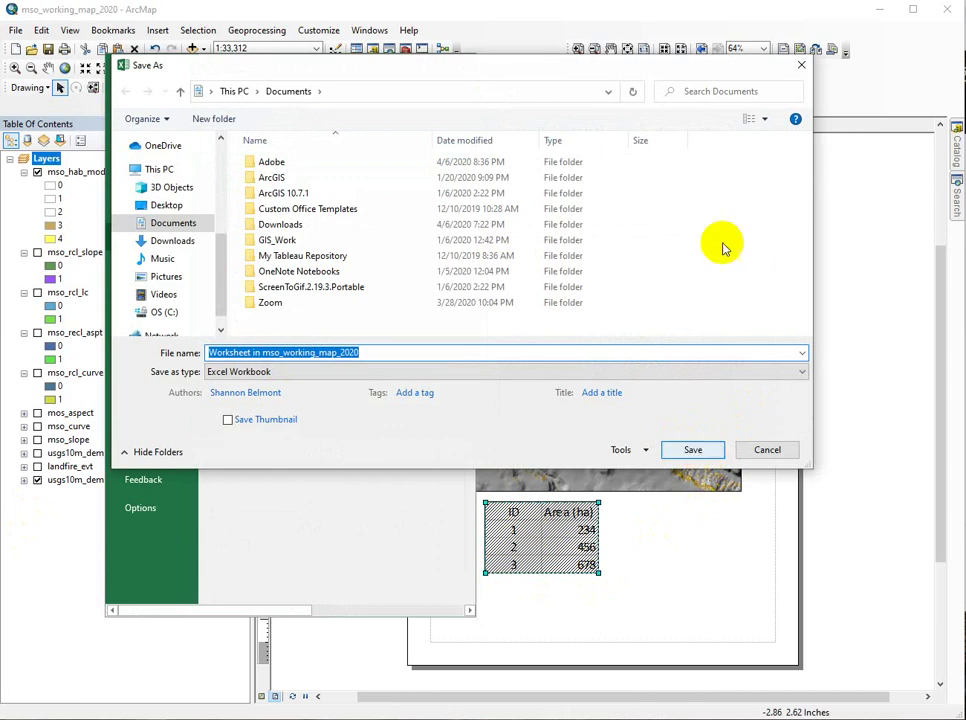
left_click(701, 459)
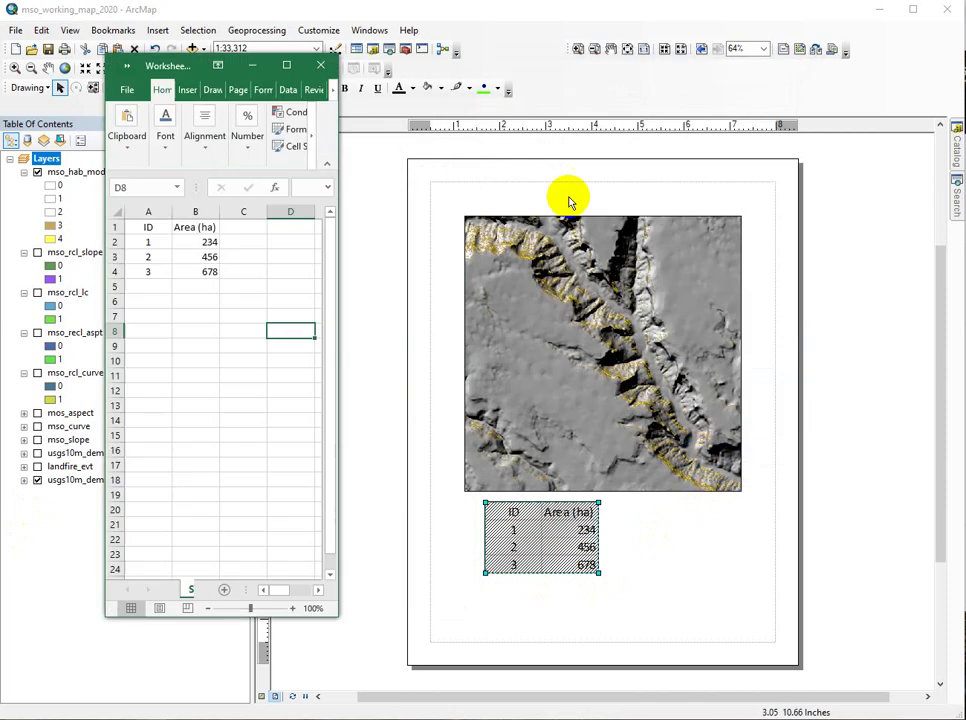
left_click(320, 65)
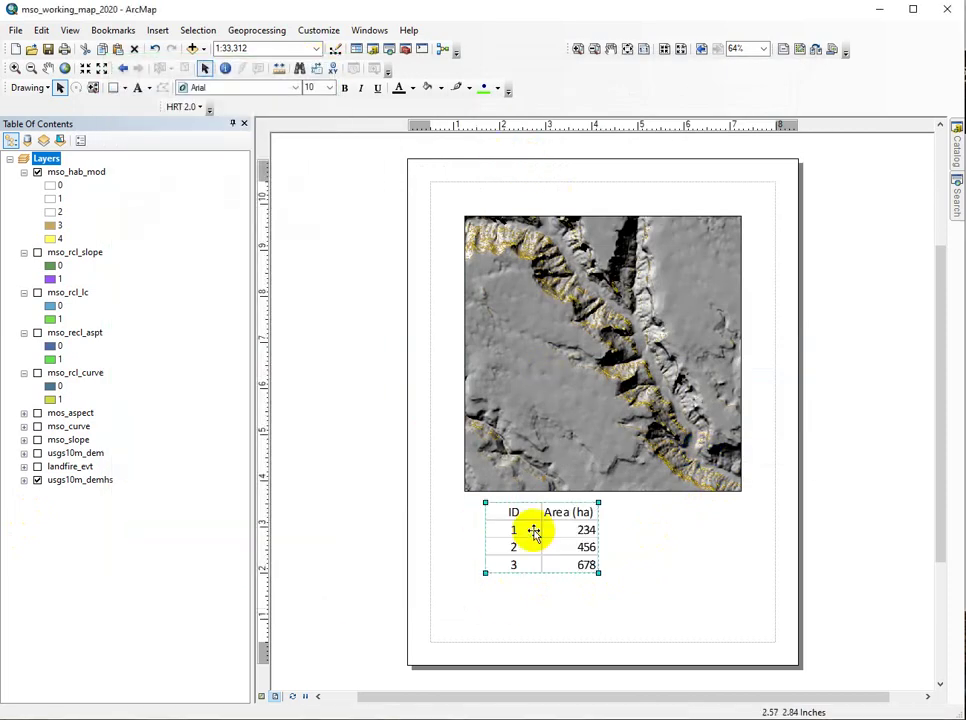
left_click(640, 545)
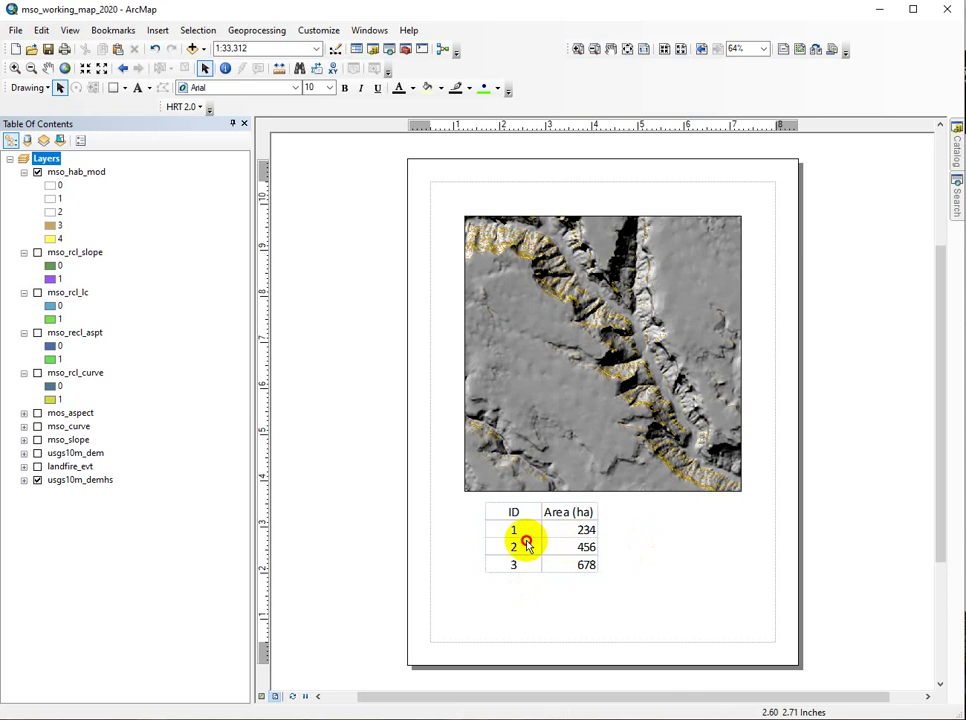
Step: Select the embedded table, then switch to the Word document with the SITE ID / AREA table
left_click(541, 543)
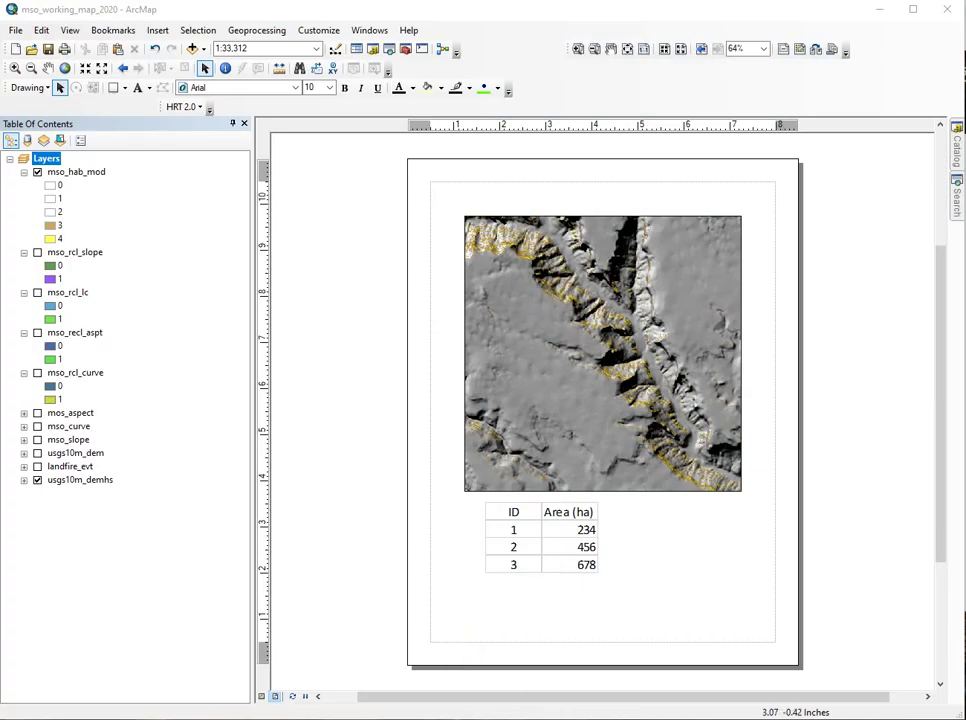
key("alt+Tab")
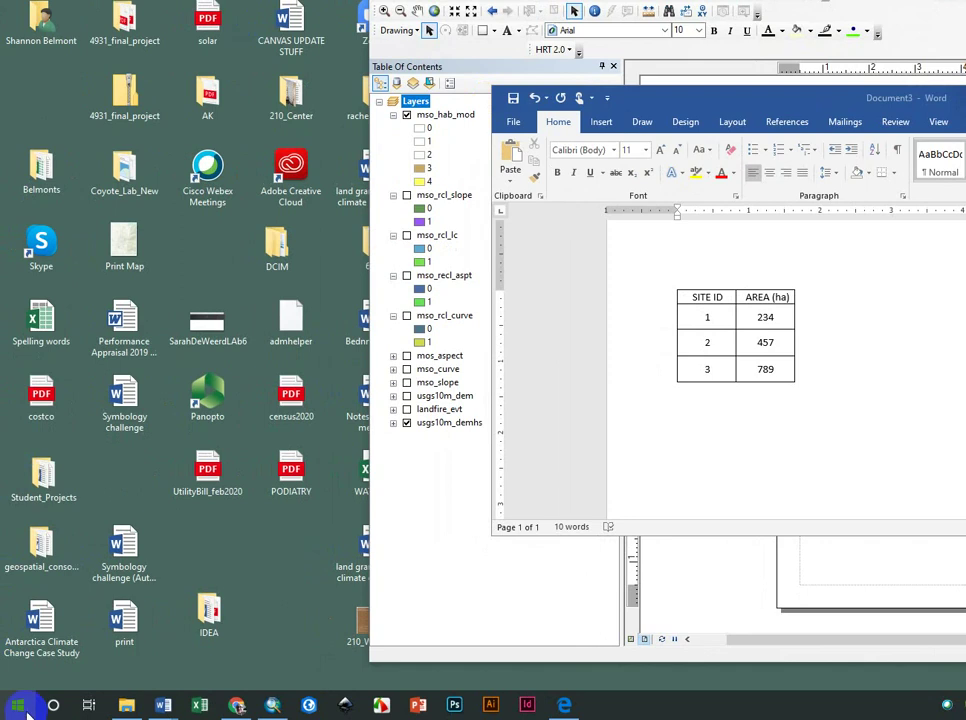
Step: Launch Snipping Tool from a 'snip' search and capture a rectangle around the Word table
left_click(17, 708)
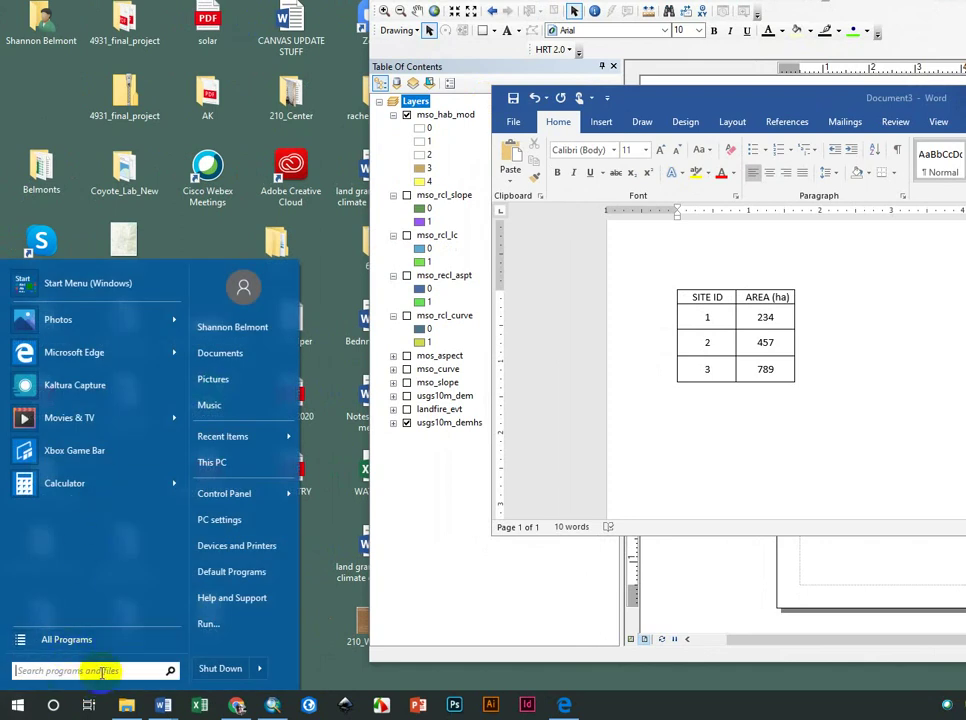
type("snip")
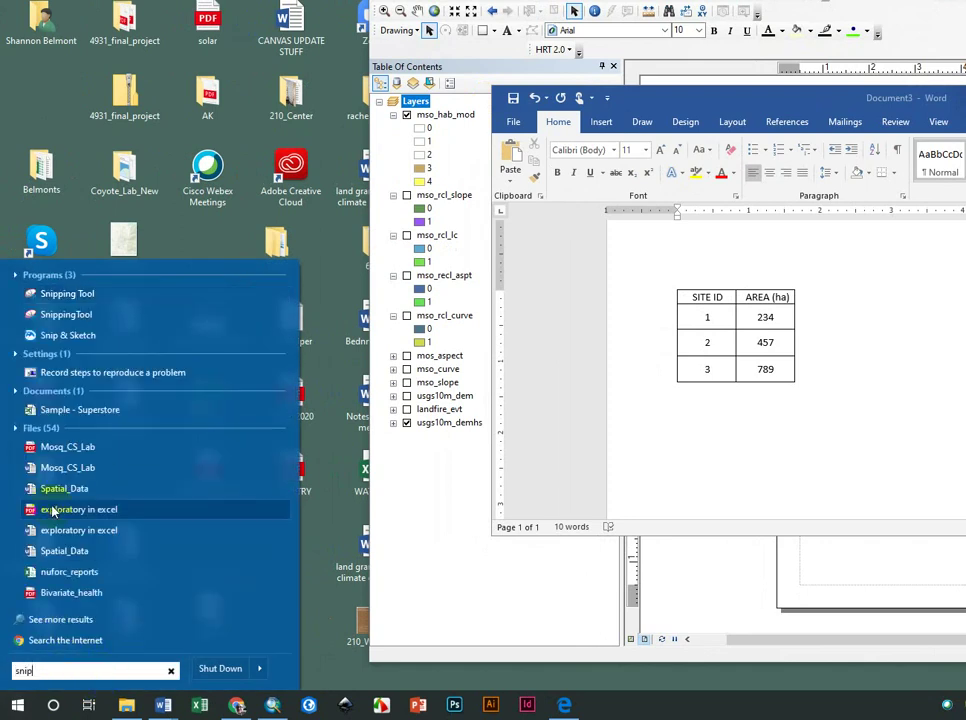
left_click(130, 294)
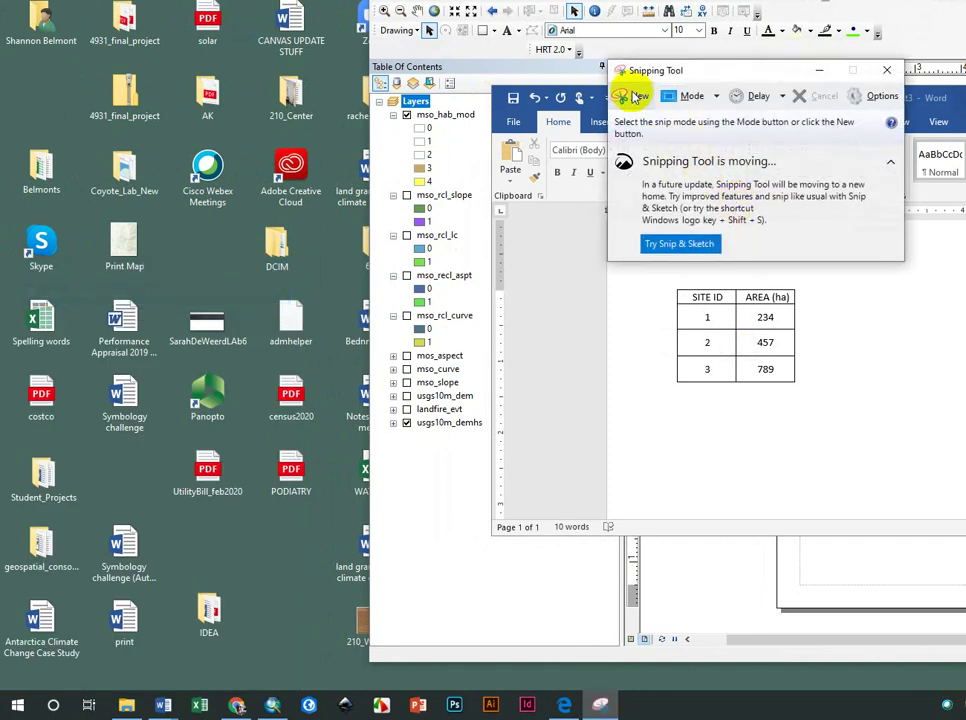
left_click(634, 96)
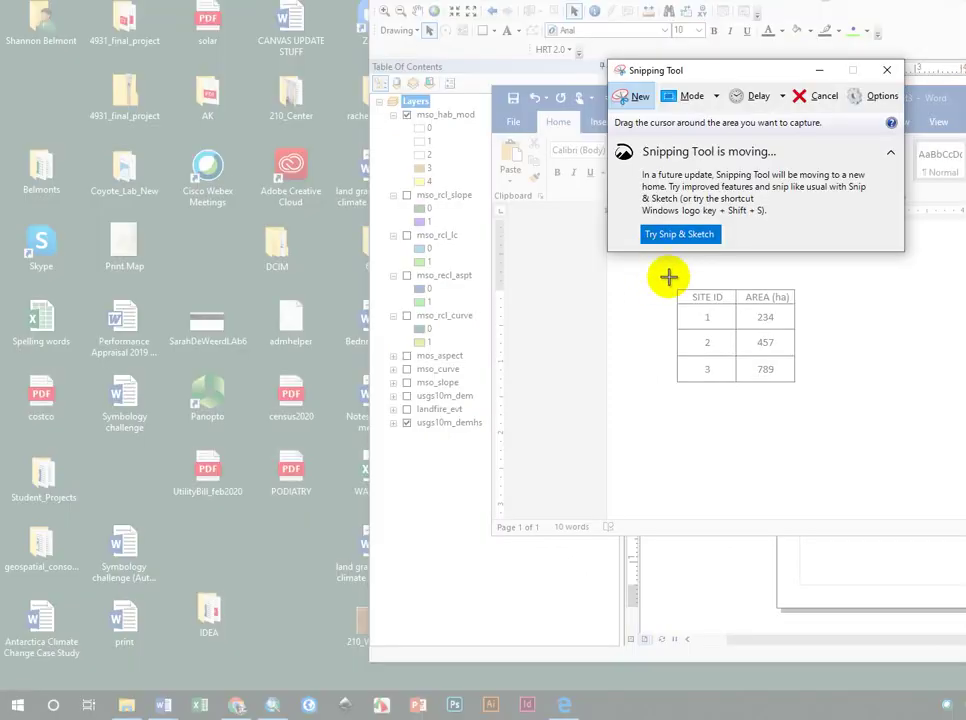
left_click_drag(674, 286, 799, 388)
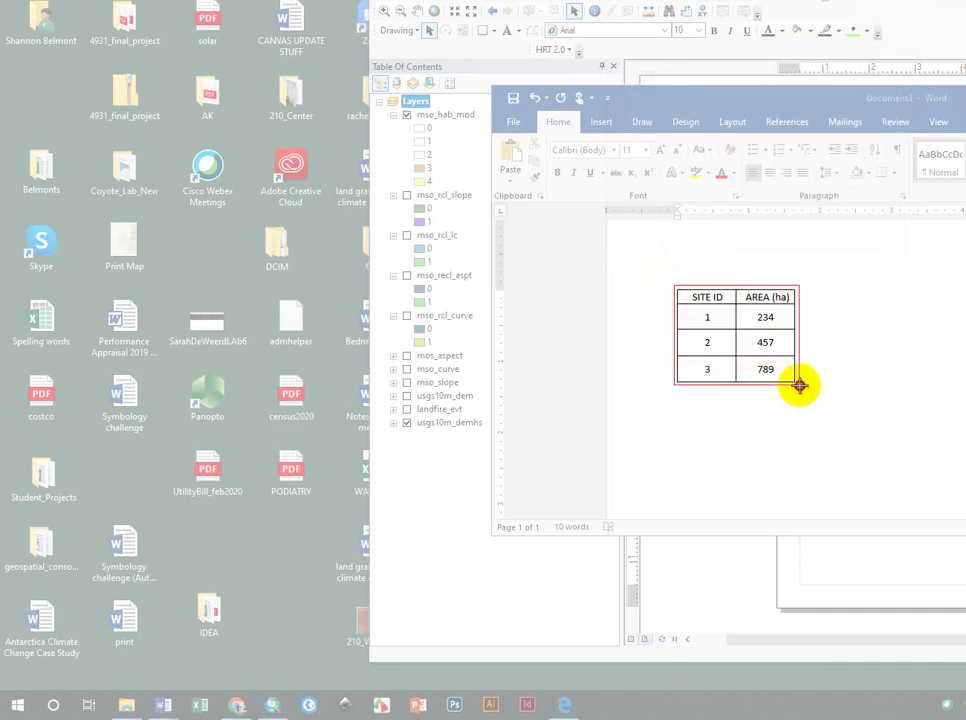
left_click_drag(799, 386, 801, 387)
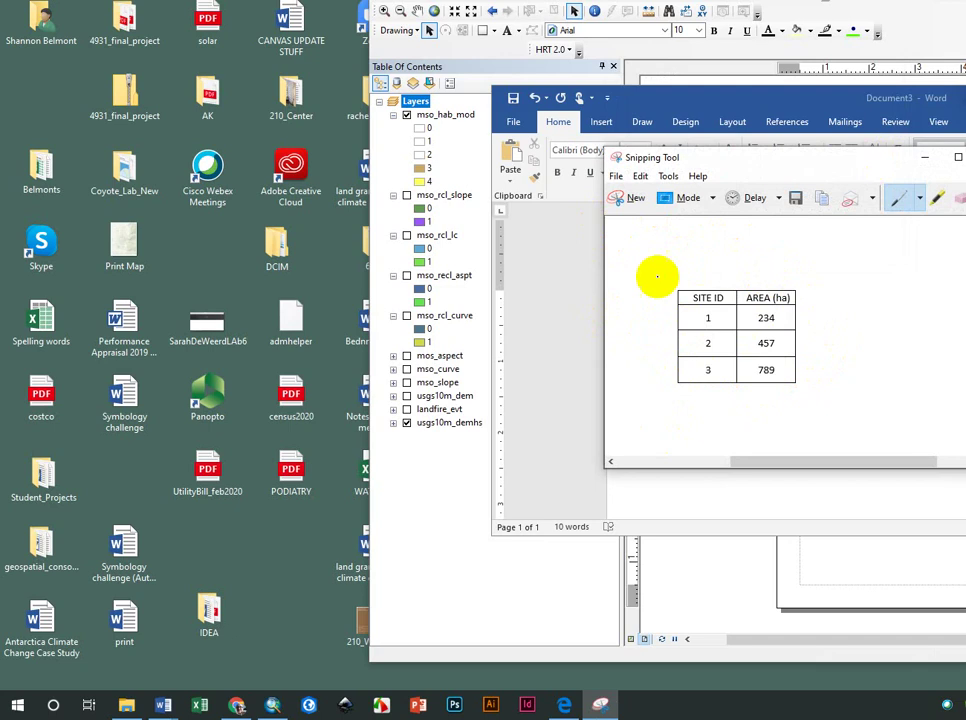
Step: Save the snip to the Desktop as PNG 'test', close Snipping Tool, and return to ArcMap
left_click(616, 176)
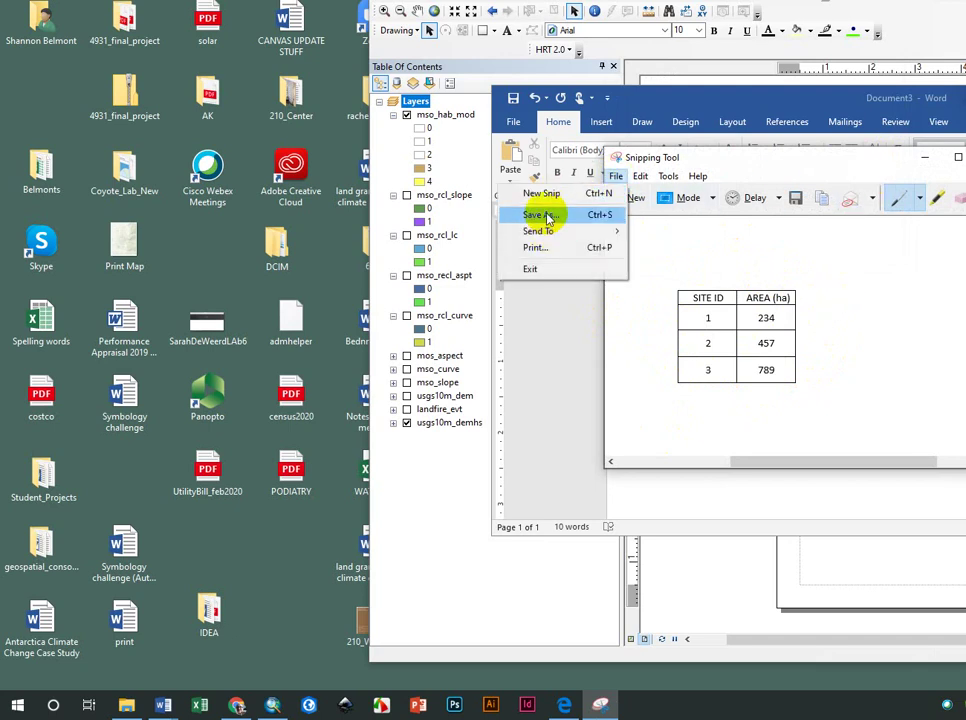
left_click(548, 216)
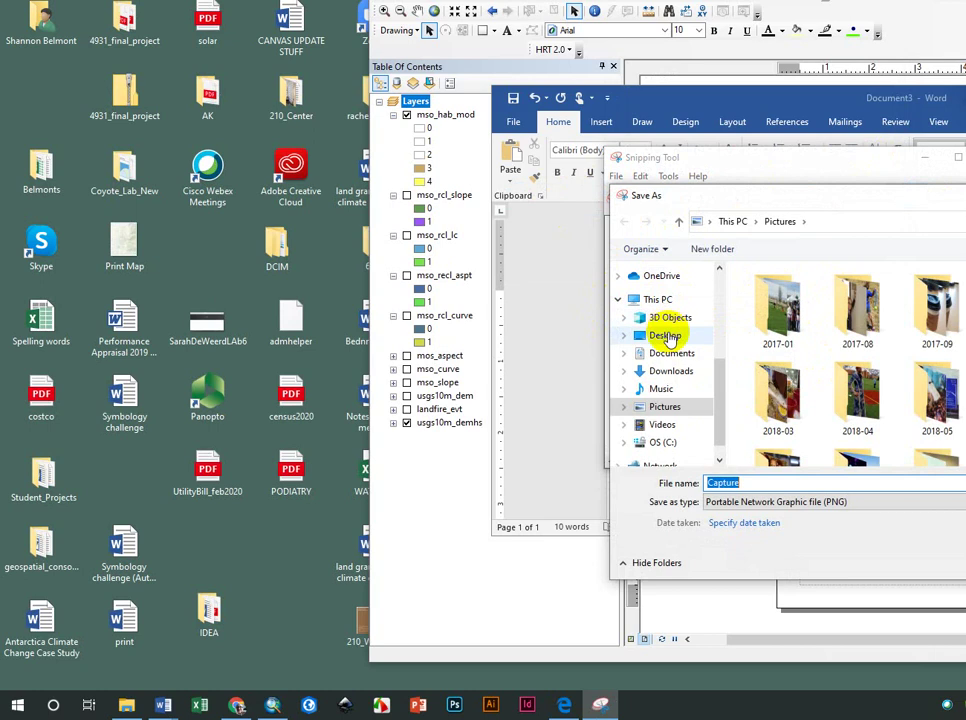
left_click(665, 336)
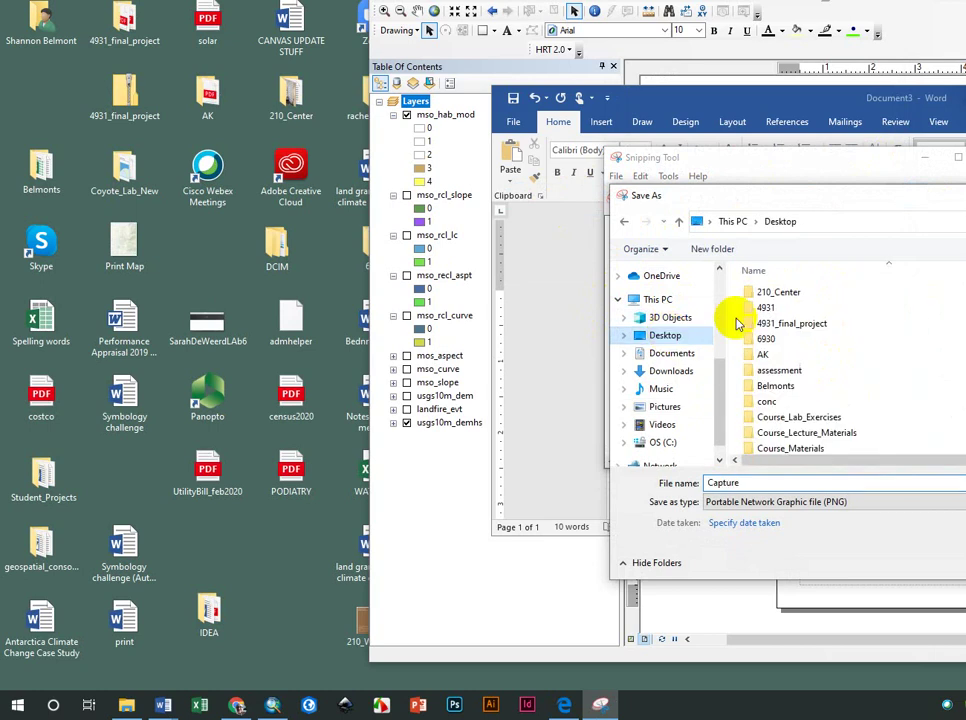
double_click(747, 483)
type("test")
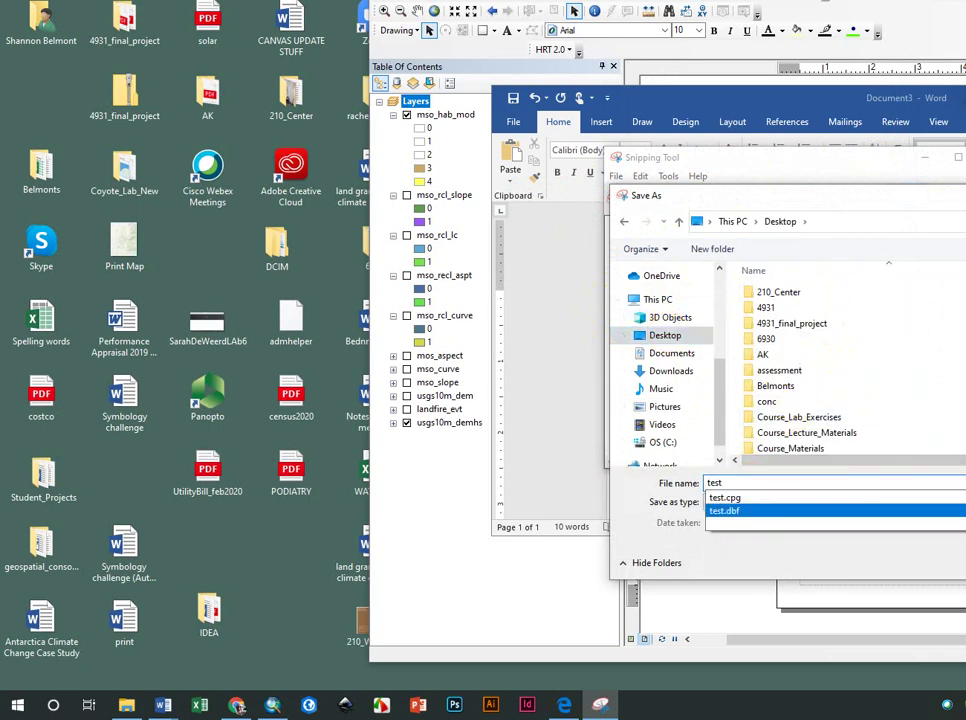
key("Return")
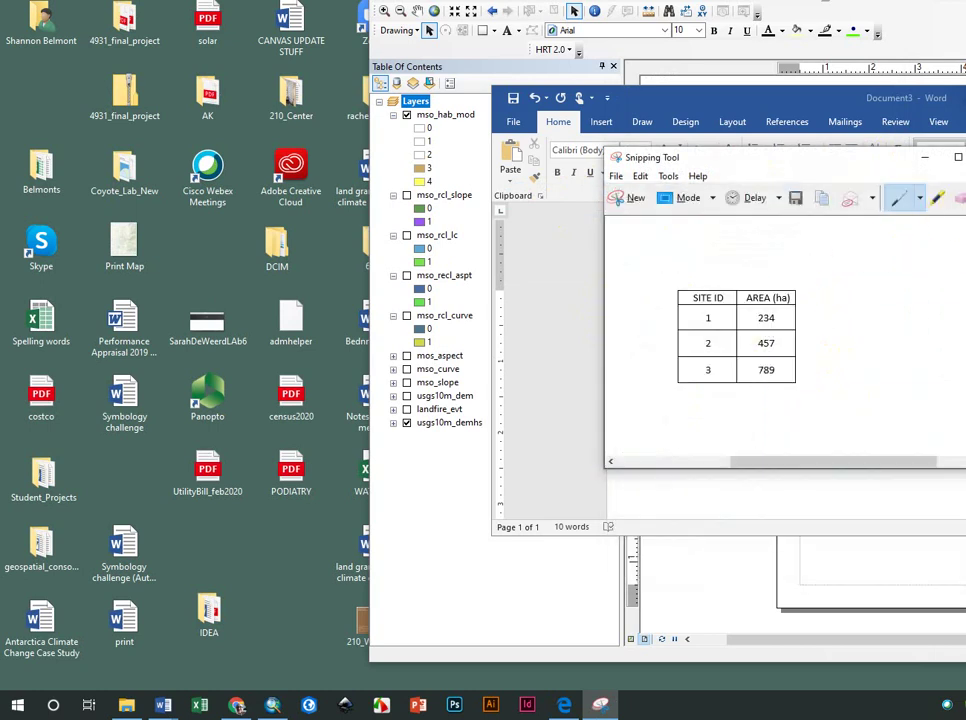
key("alt+F4")
key("alt+Tab")
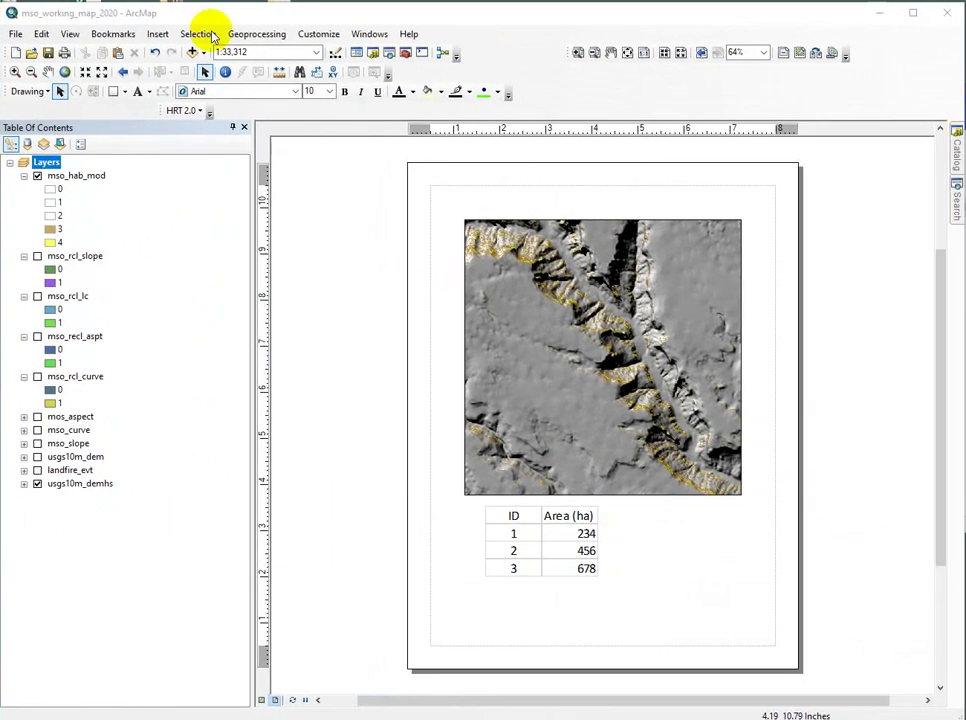
Step: Insert the test.png picture from the Desktop into the layout
left_click(158, 36)
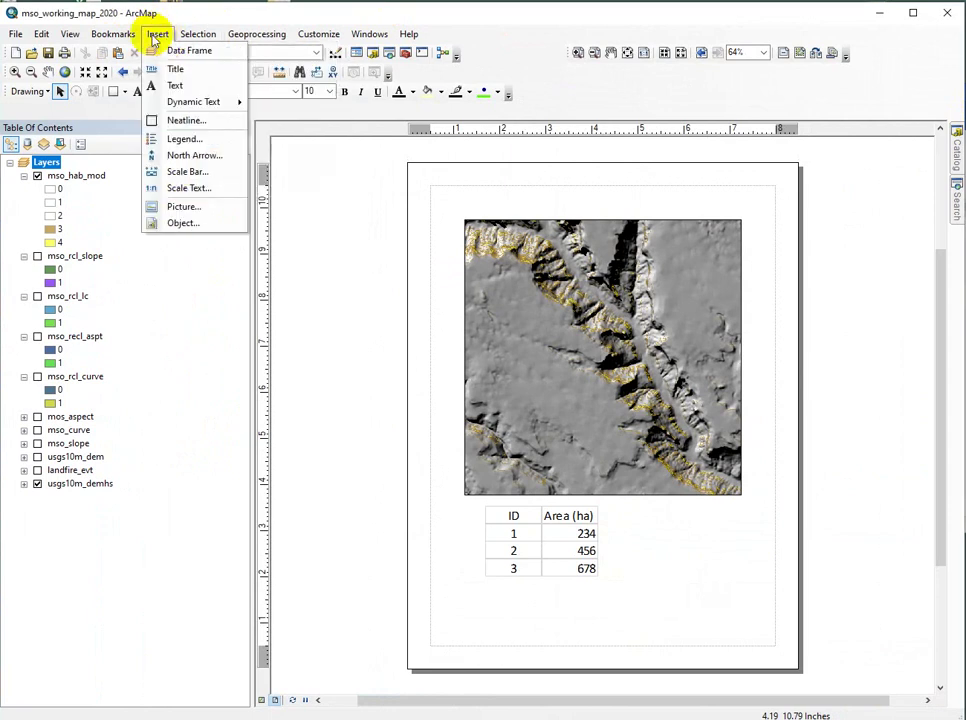
left_click(183, 206)
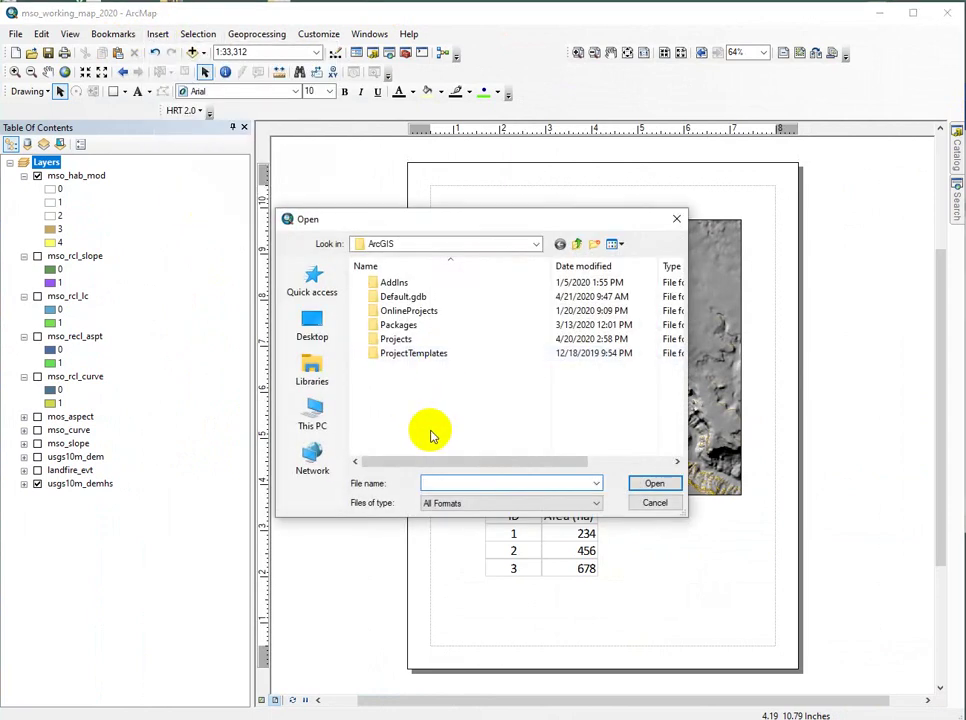
left_click(312, 322)
left_click_drag(679, 290, 683, 440)
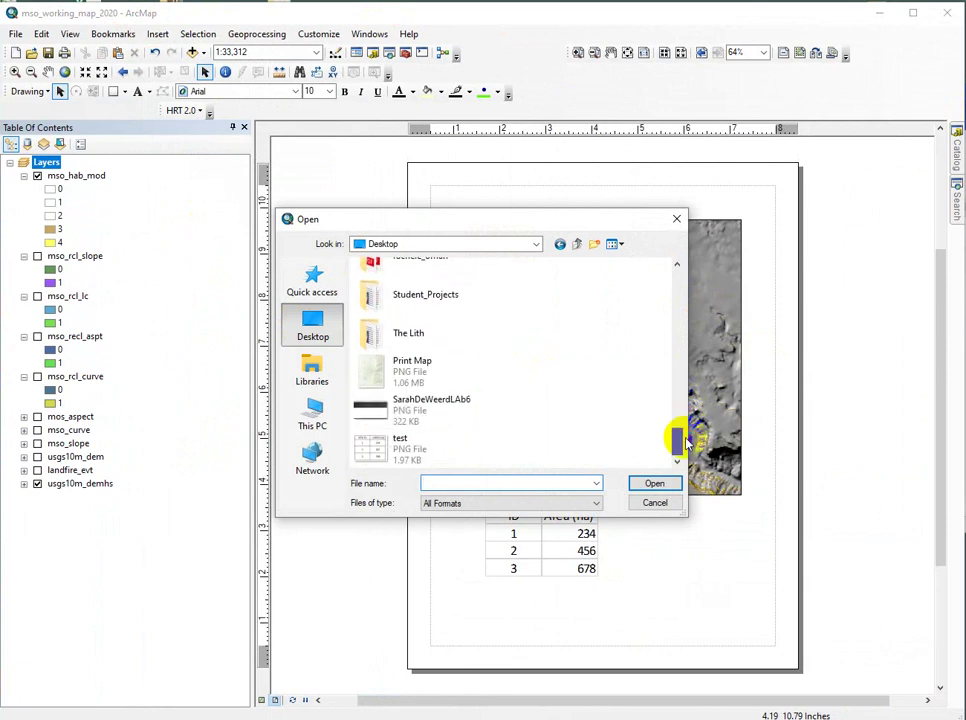
left_click(425, 446)
left_click(650, 483)
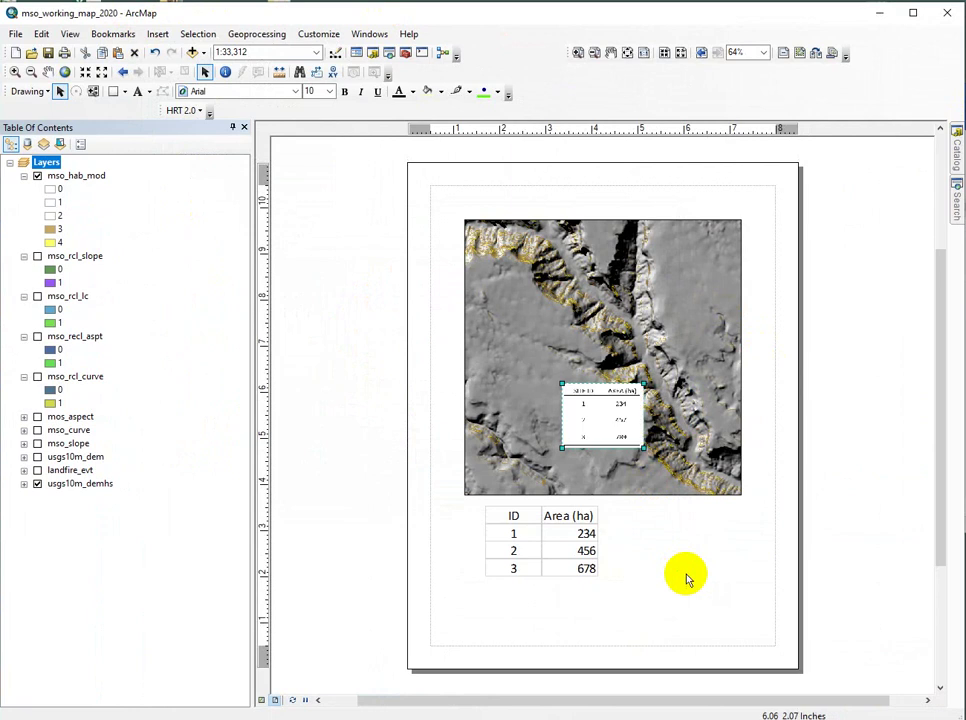
Step: Move and enlarge the test table picture to sit right of the ID/Area table
left_click_drag(612, 428, 693, 581)
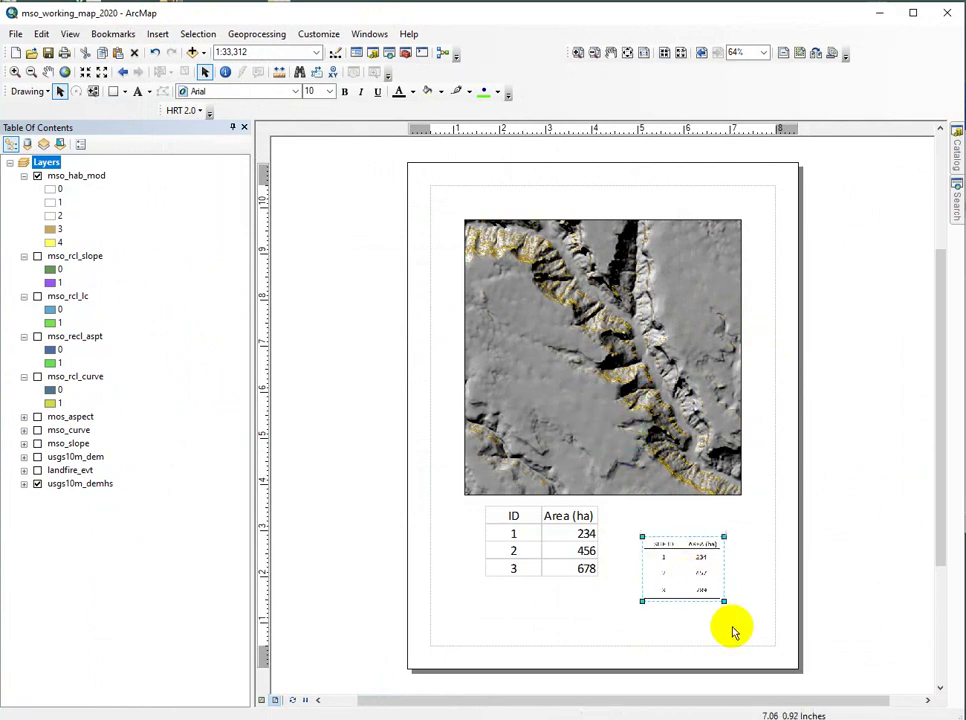
left_click_drag(642, 537, 590, 495)
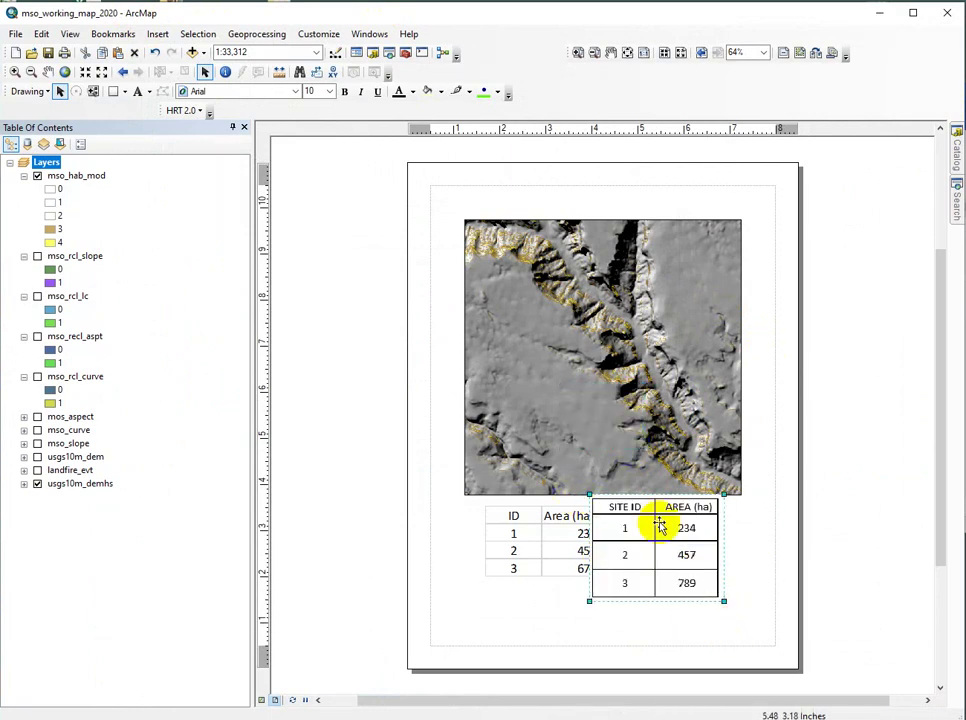
left_click_drag(709, 541, 743, 553)
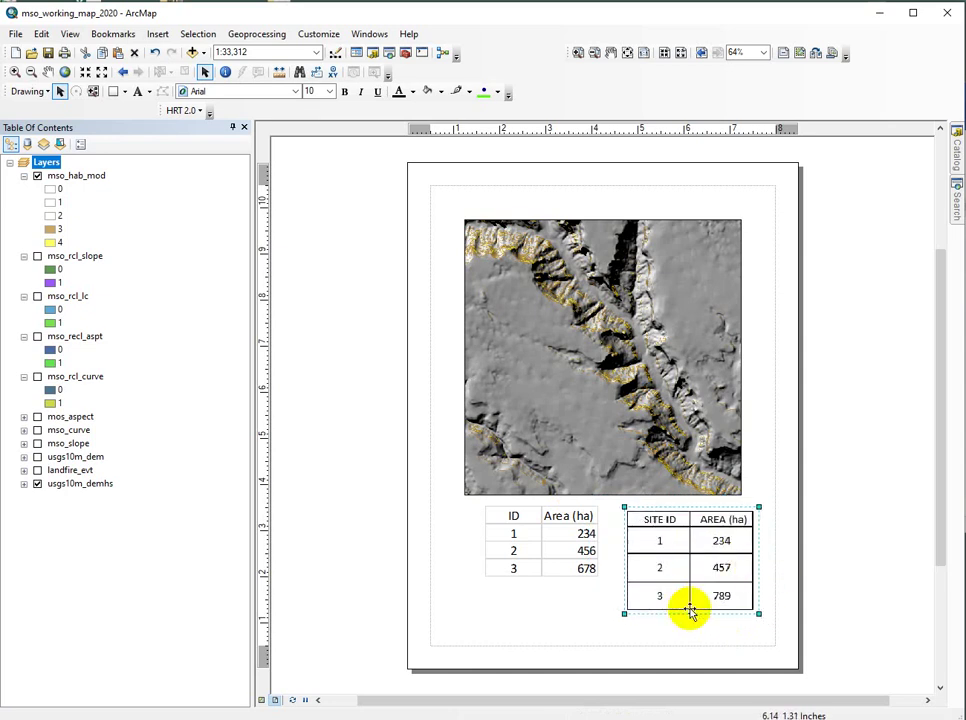